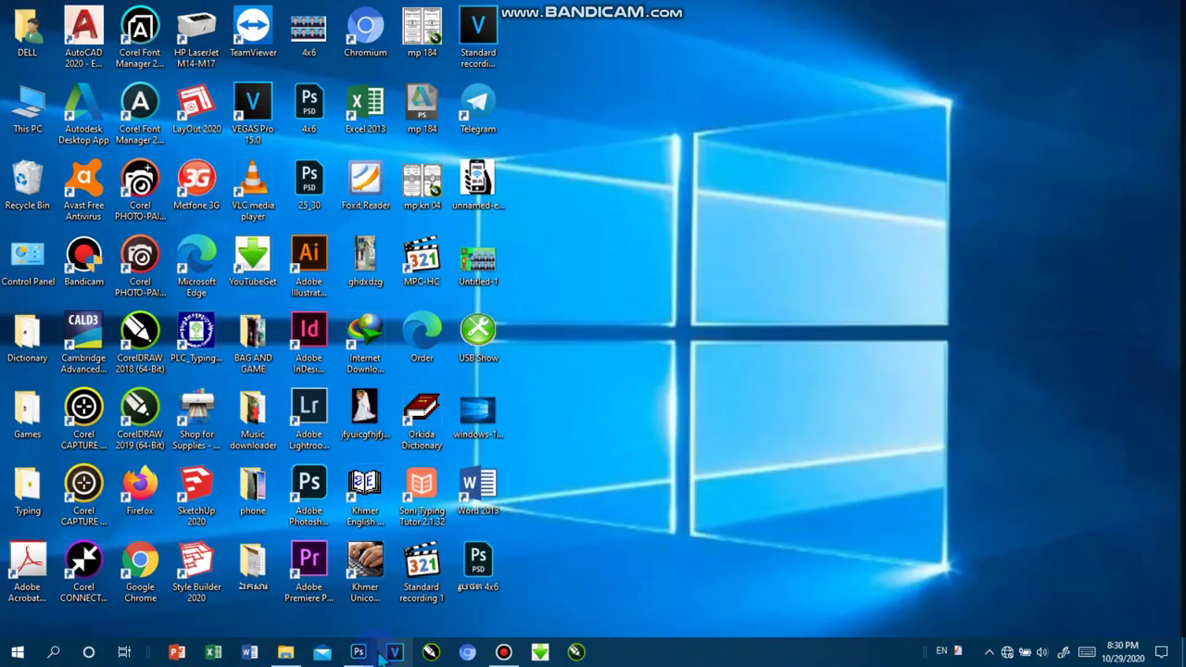
# Restore the Photoshop window and start a new blank document from the Home screen
pyautogui.click(358, 652)
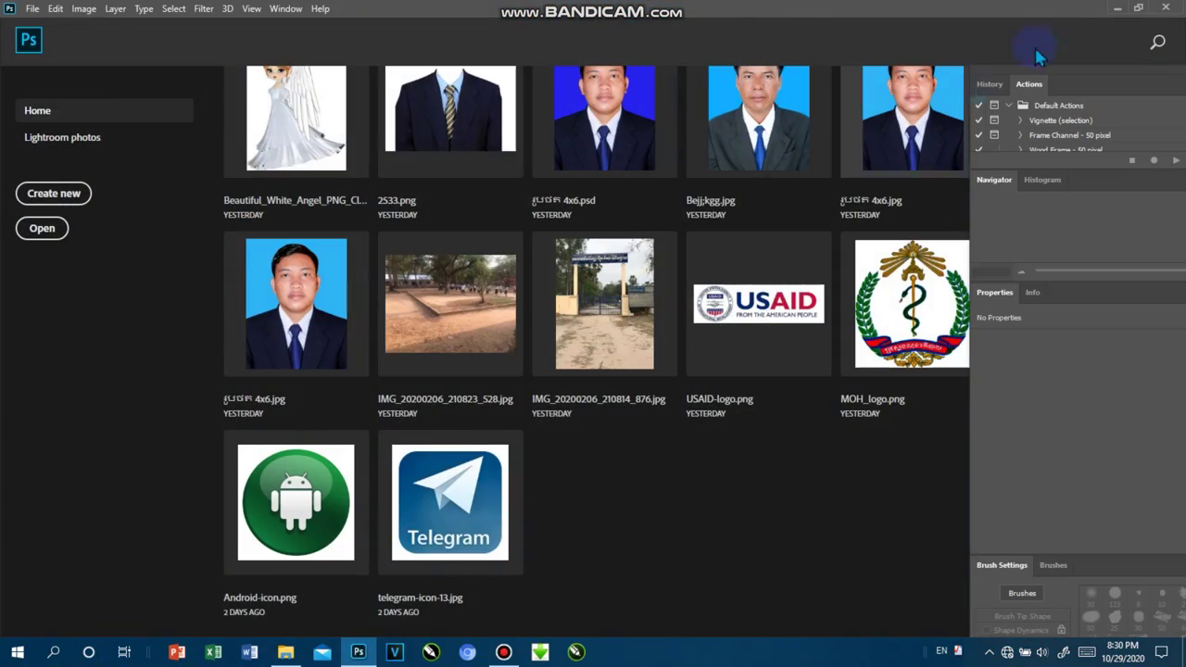
pyautogui.click(1119, 9)
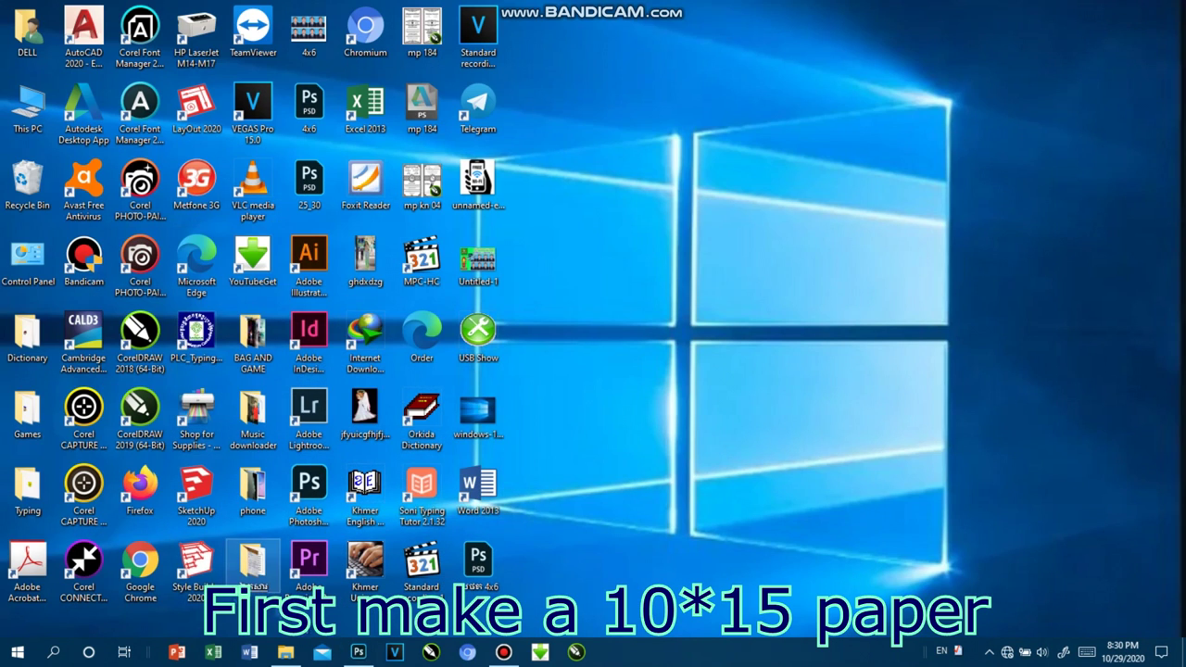
pyautogui.click(358, 652)
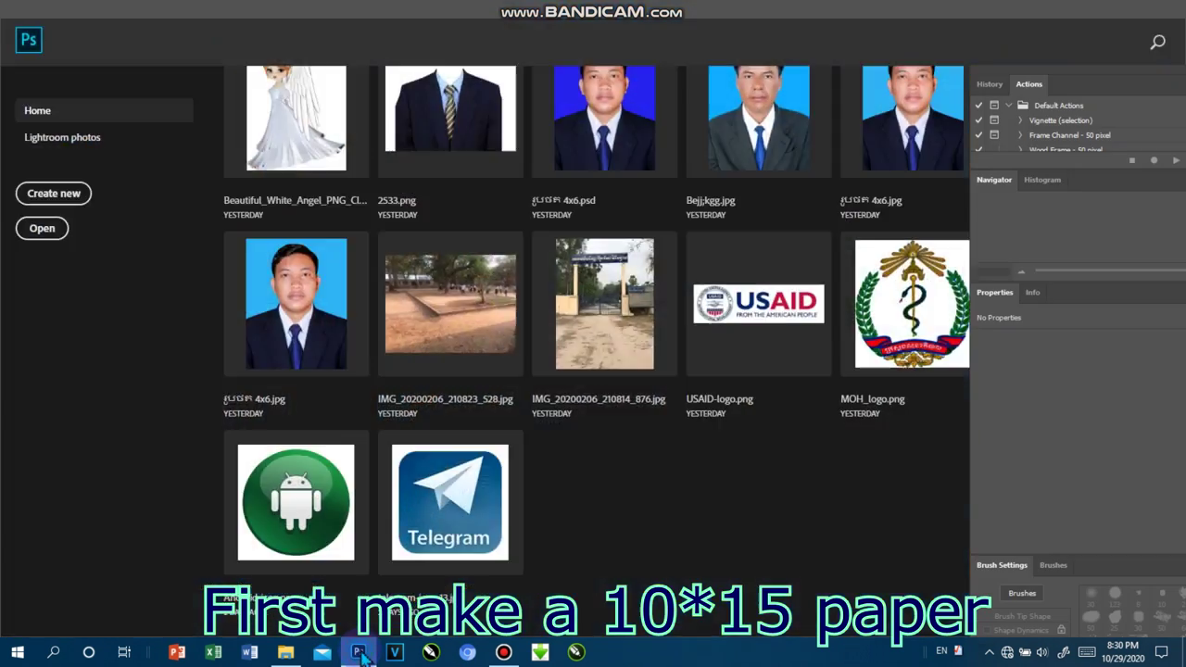
pyautogui.click(53, 193)
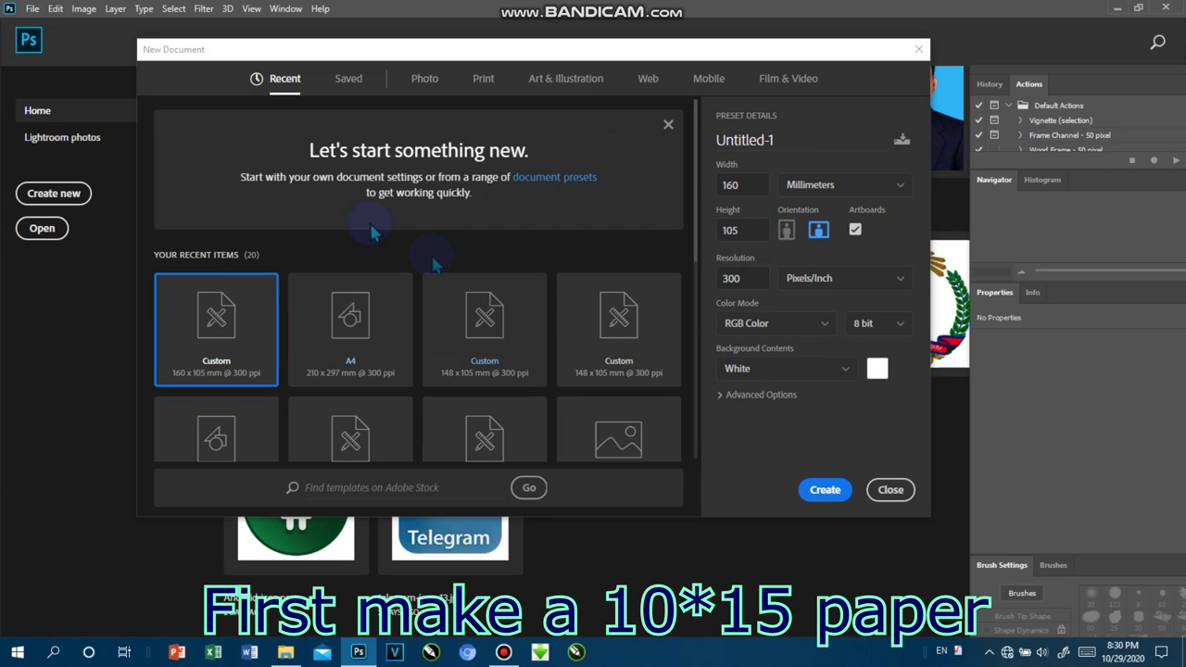
# Create a landscape A6 document in centimetres at 300 ppi, CMYK, with a white background
pyautogui.click(483, 80)
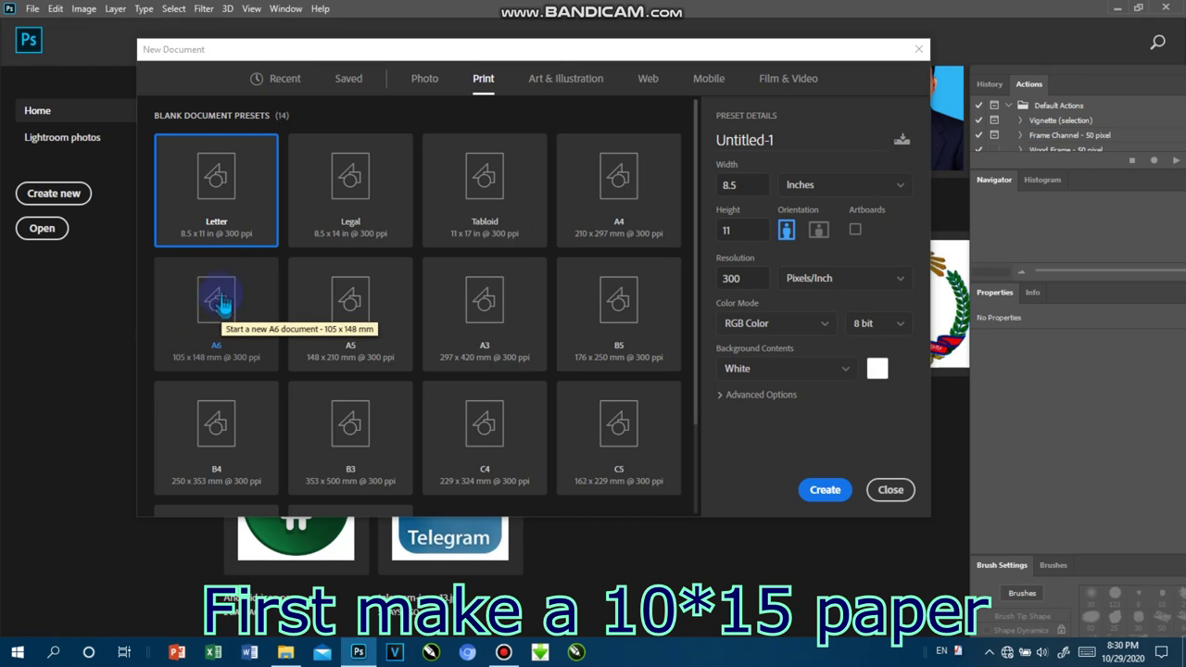
pyautogui.click(218, 303)
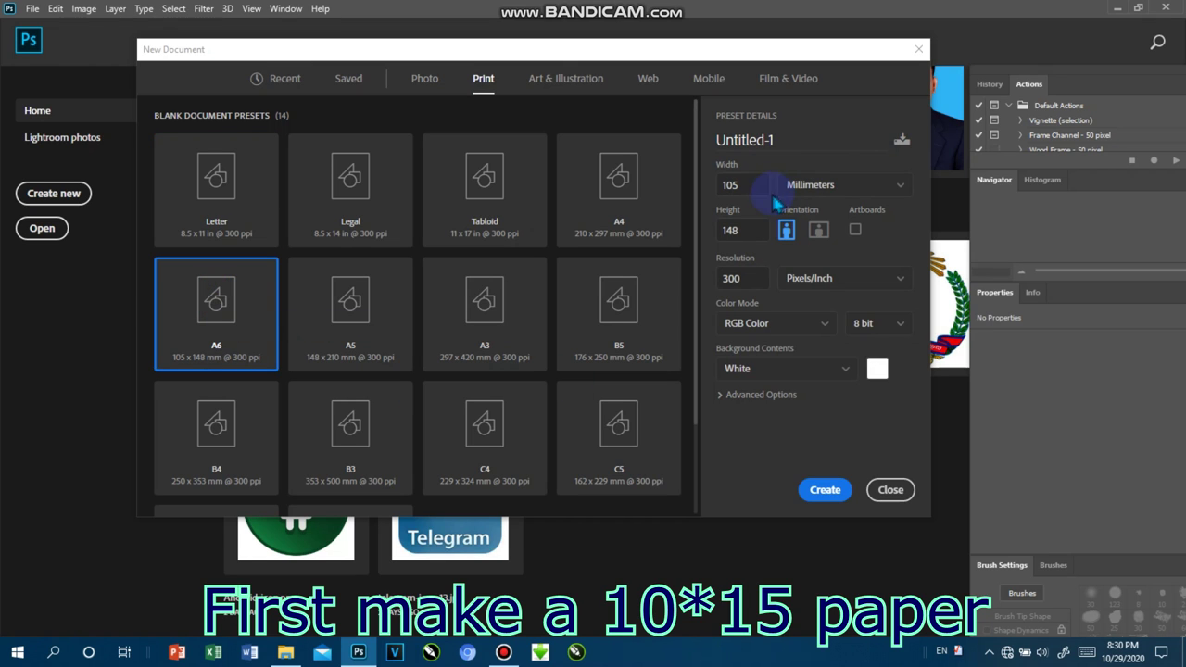
pyautogui.click(899, 191)
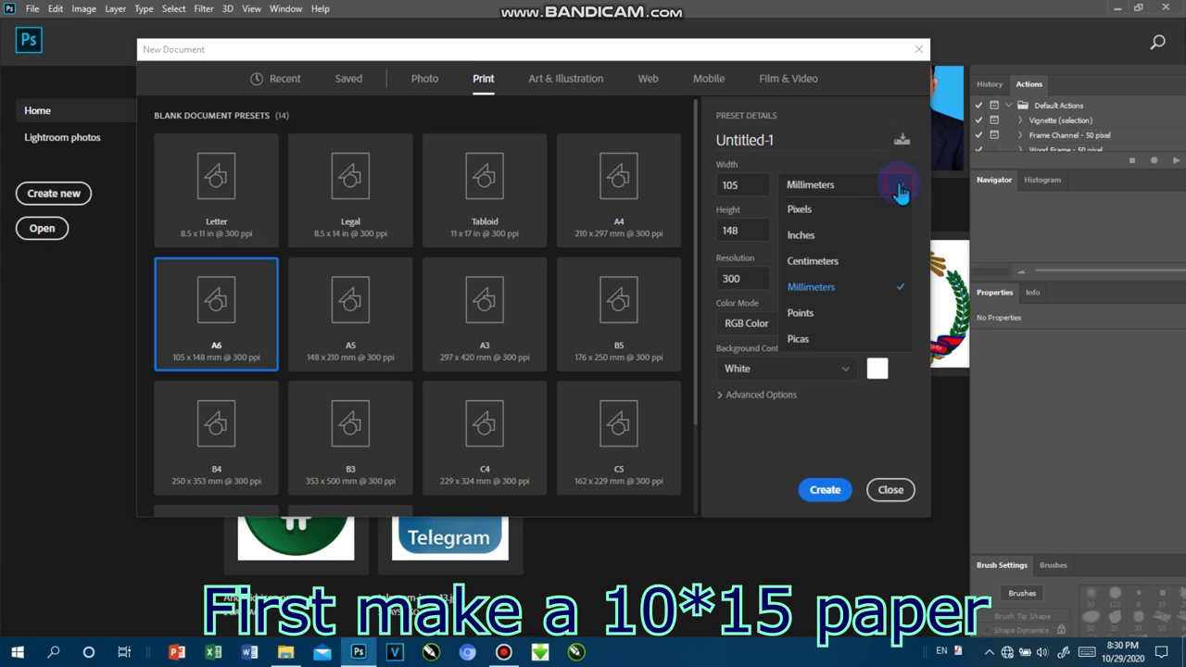
pyautogui.click(820, 258)
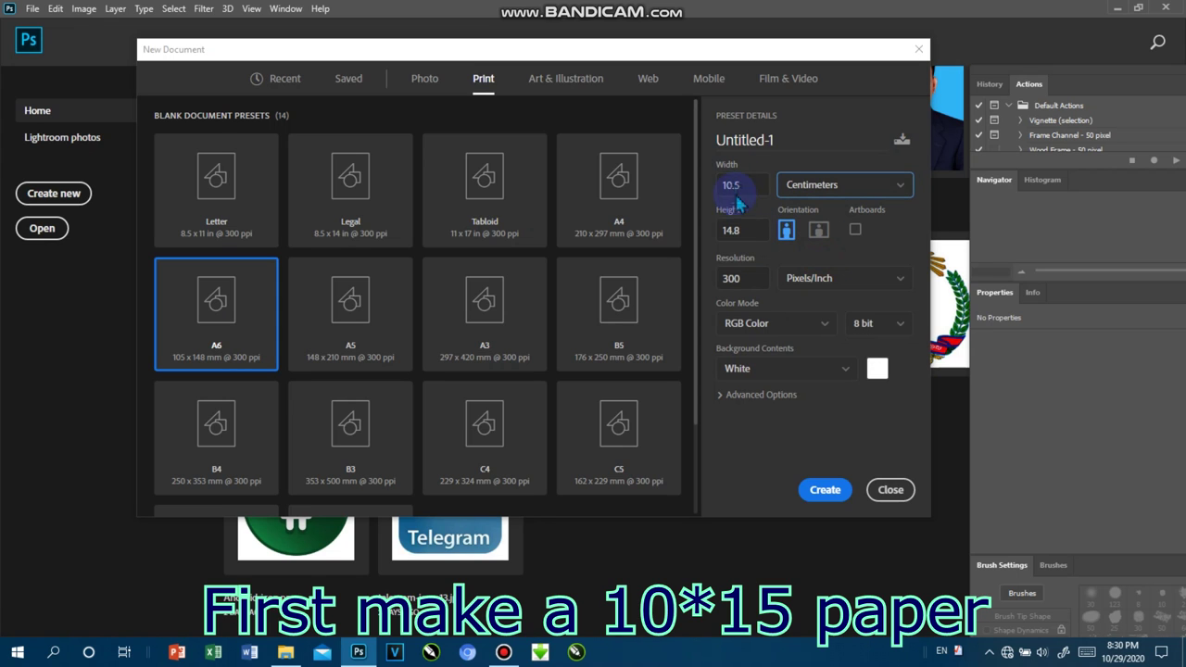
pyautogui.click(820, 234)
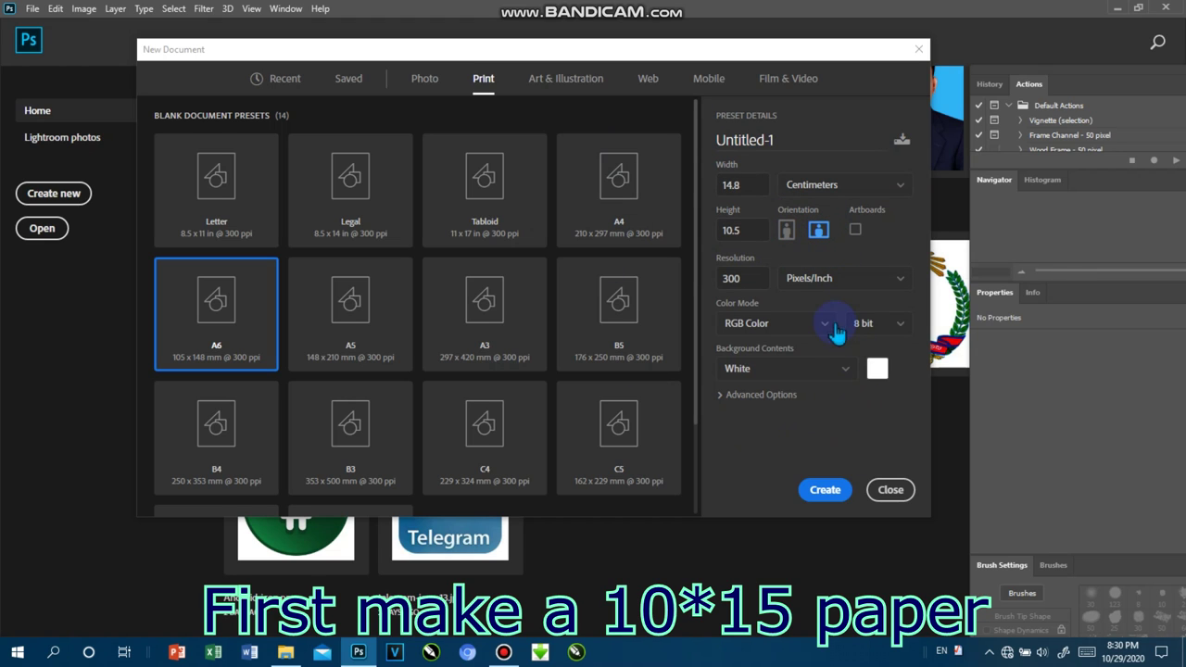
pyautogui.doubleClick(743, 277)
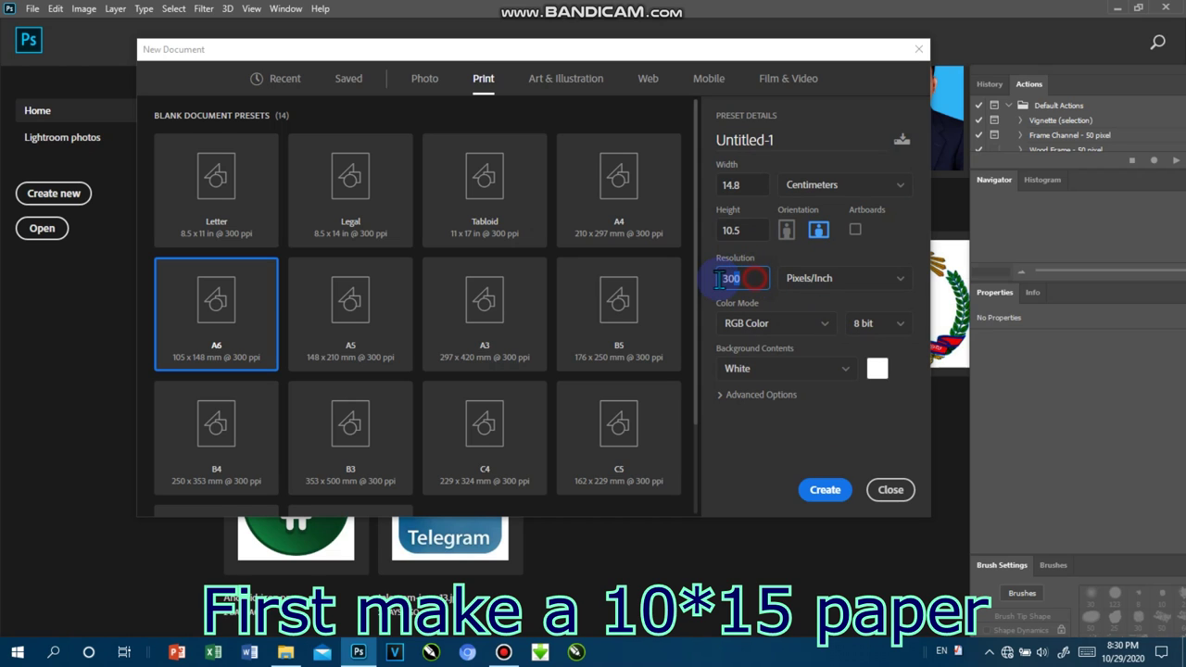
pyautogui.click(817, 324)
pyautogui.click(764, 428)
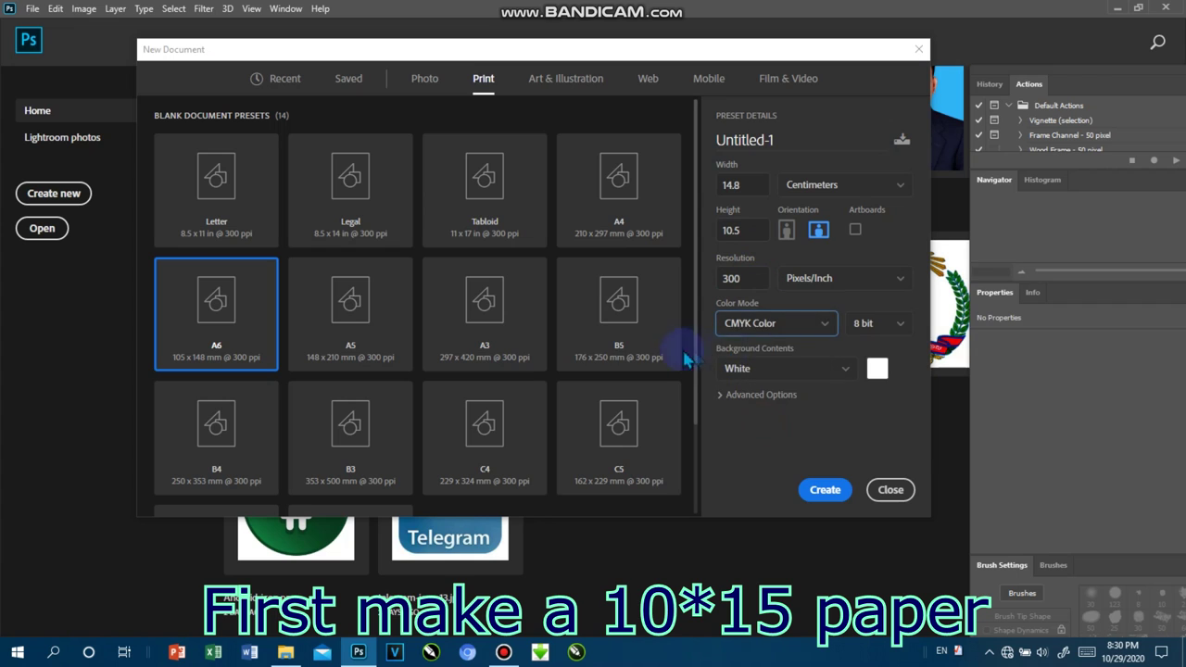
pyautogui.click(845, 371)
pyautogui.click(744, 393)
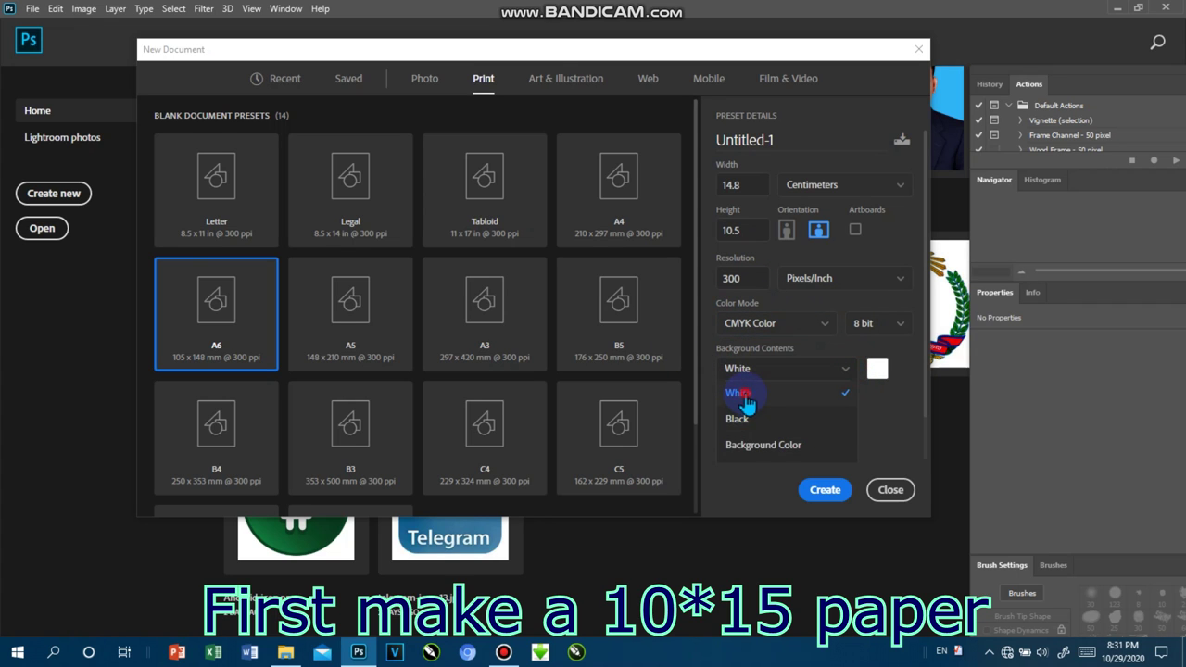
pyautogui.click(815, 496)
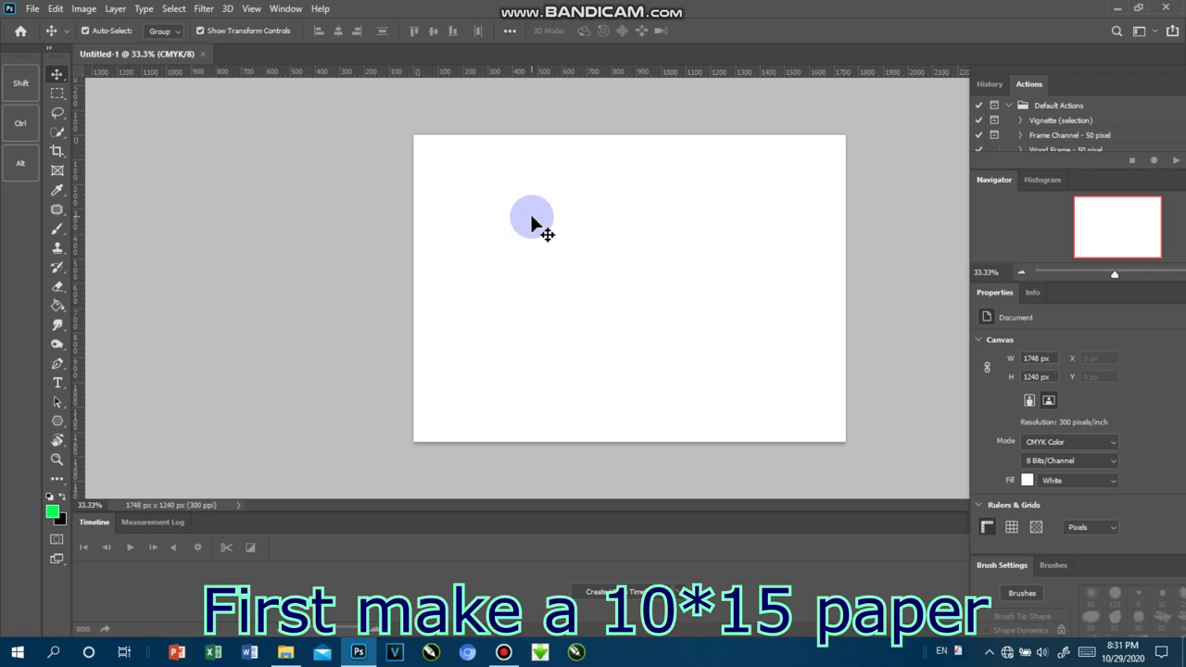
pyautogui.hotkey('ctrl', '-')
pyautogui.hotkey('ctrl', '+')
pyautogui.hotkey('ctrl', '0')
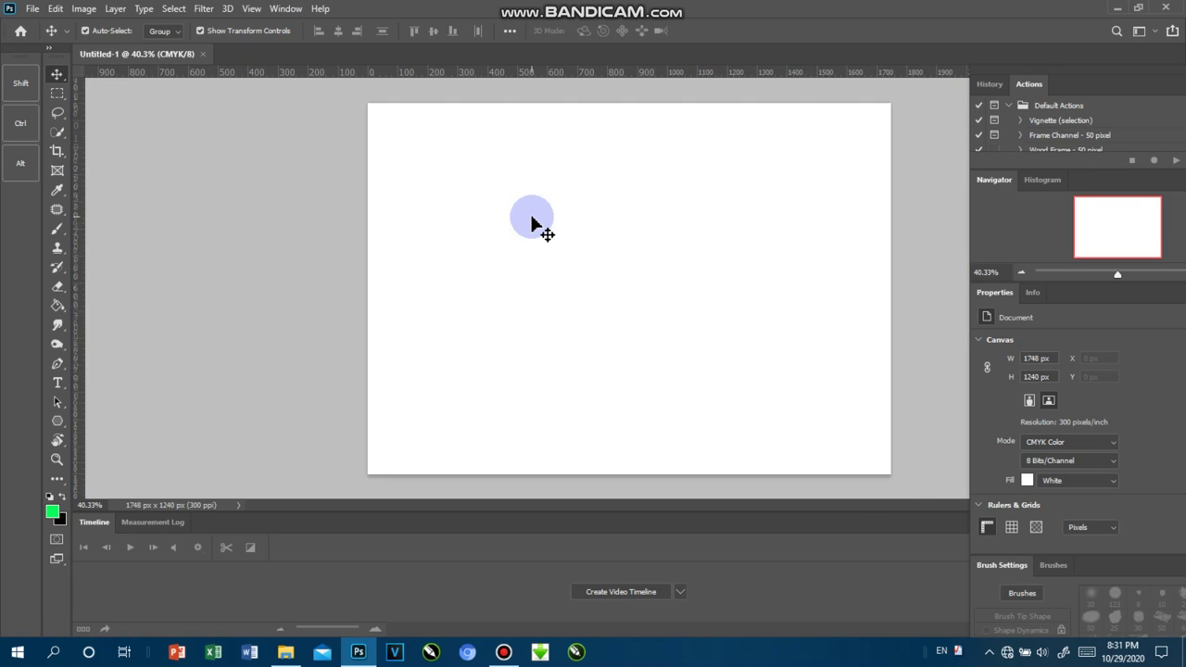
pyautogui.click(681, 195)
pyautogui.moveTo(569, 200); pyautogui.dragTo(556, 199)
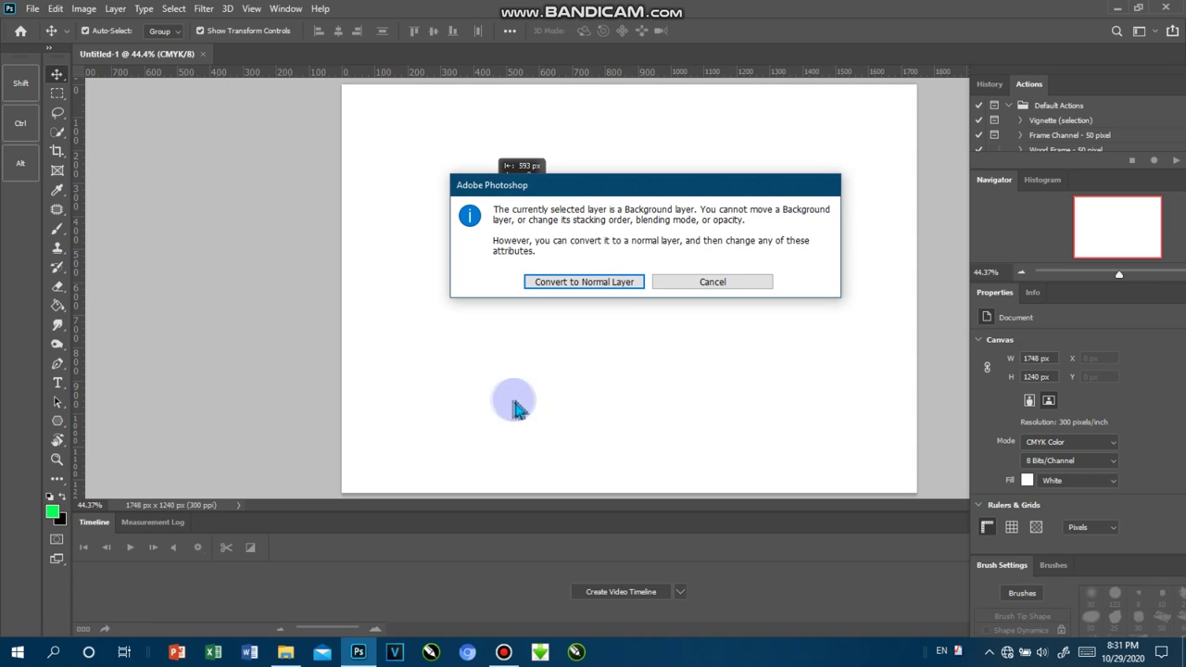
pyautogui.click(702, 285)
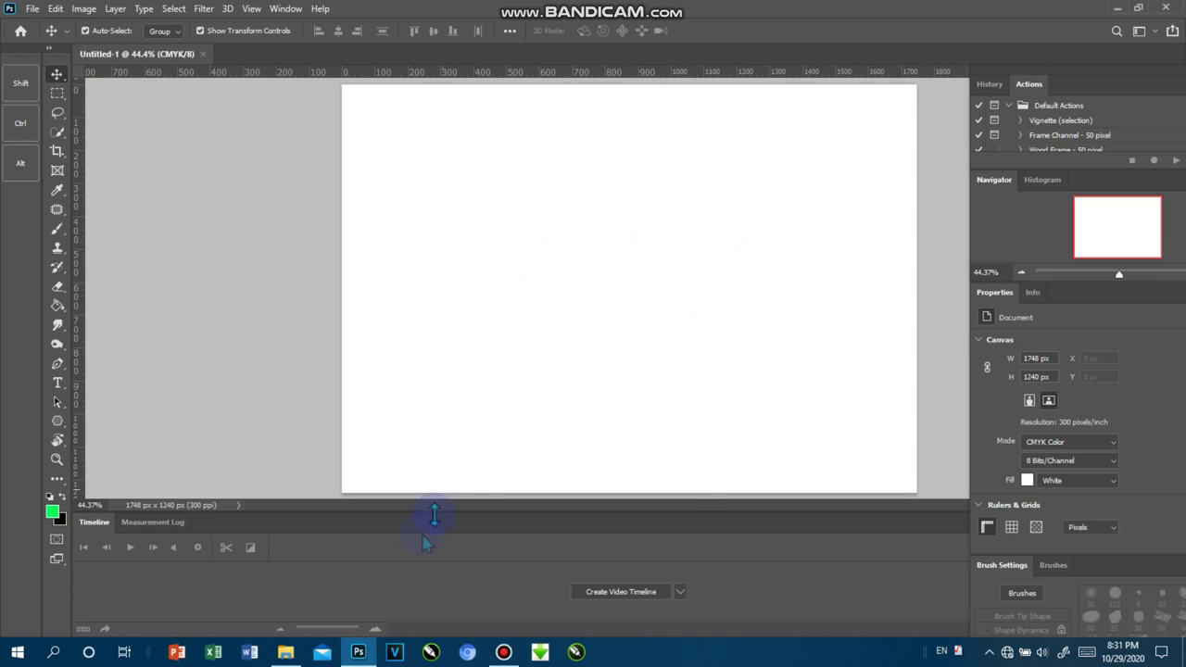
pyautogui.click(242, 507)
pyautogui.click(431, 528)
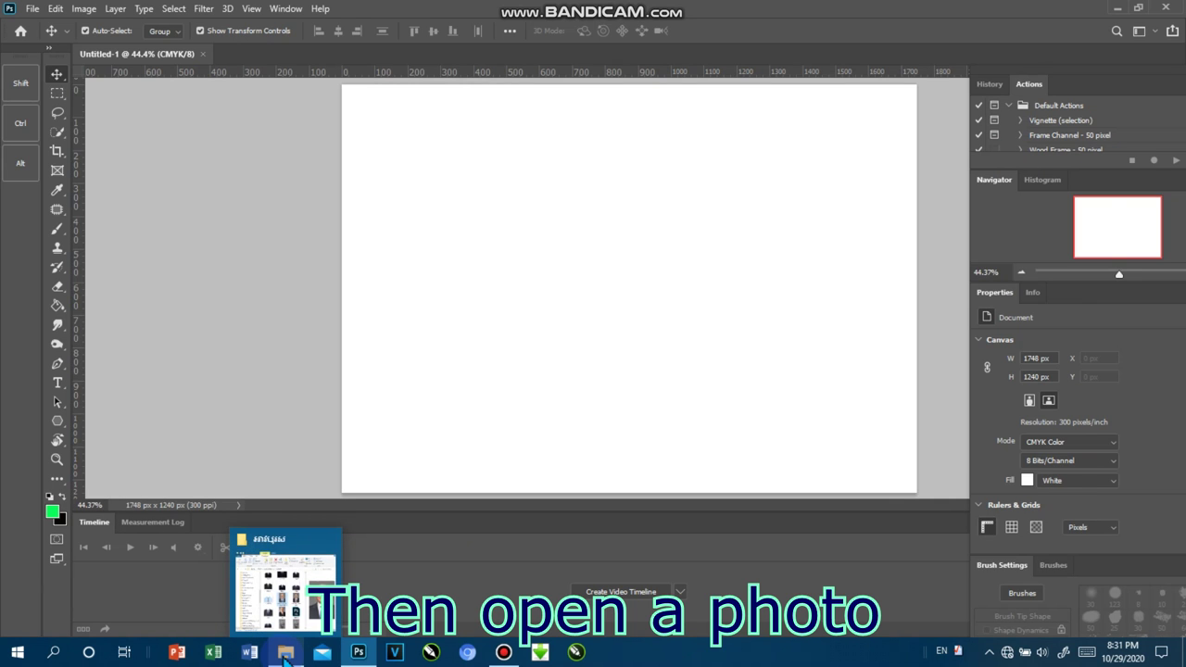
# Drag the blue-tie portrait from File Explorer onto Photoshop's tab bar to open it
pyautogui.click(285, 654)
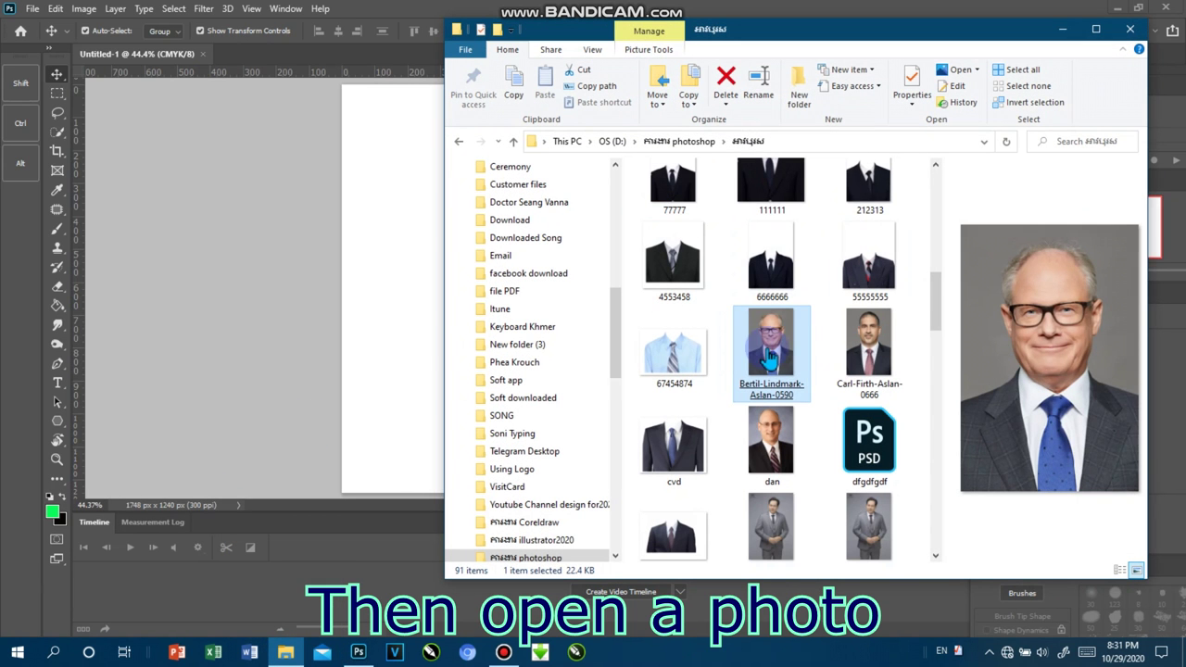
pyautogui.moveTo(776, 355); pyautogui.dragTo(243, 53)
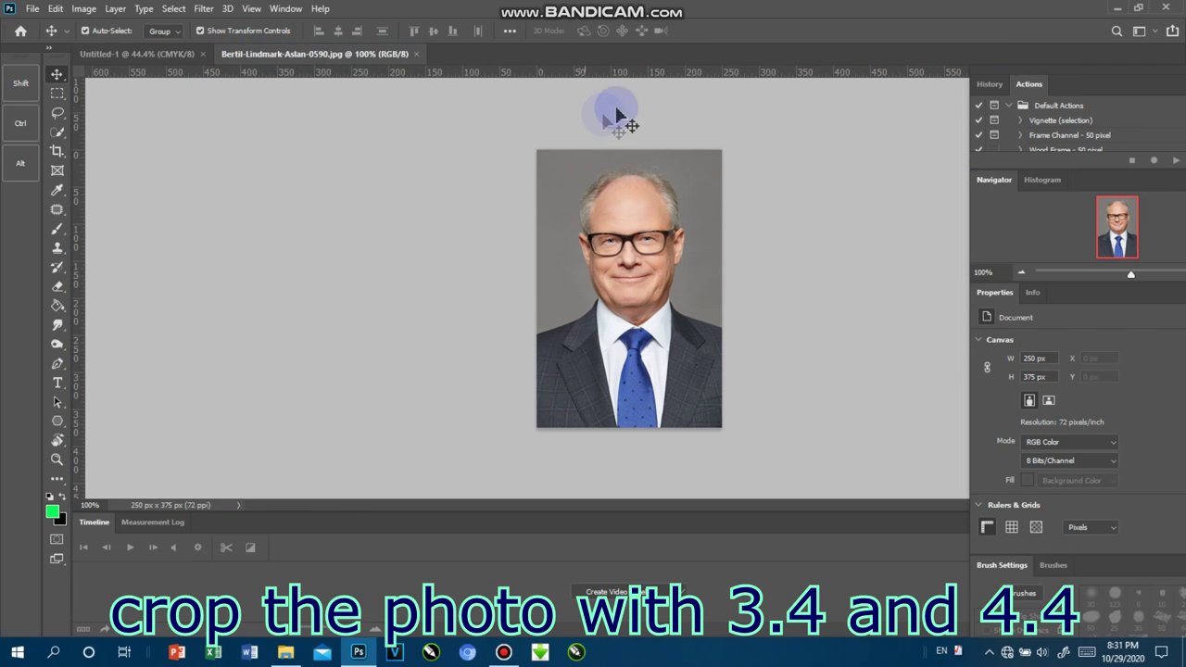
# Crop the portrait at a 3.4 × 4.4 ratio around the head and shoulders
pyautogui.click(56, 150)
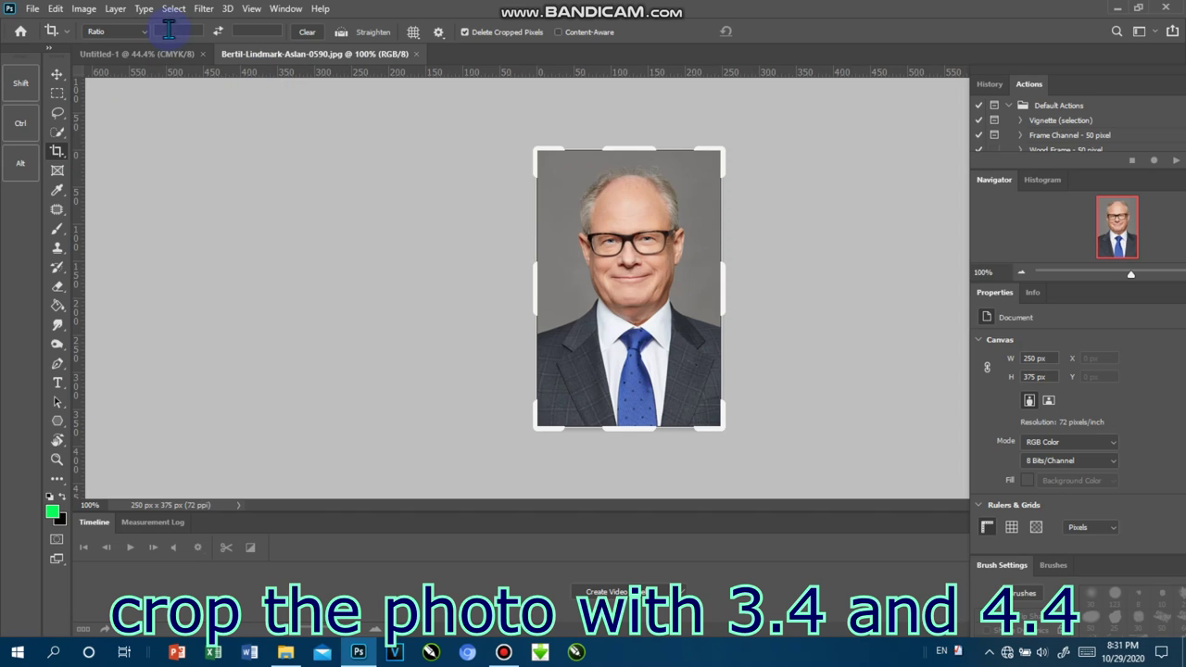
pyautogui.click(170, 29)
pyautogui.write('3.')
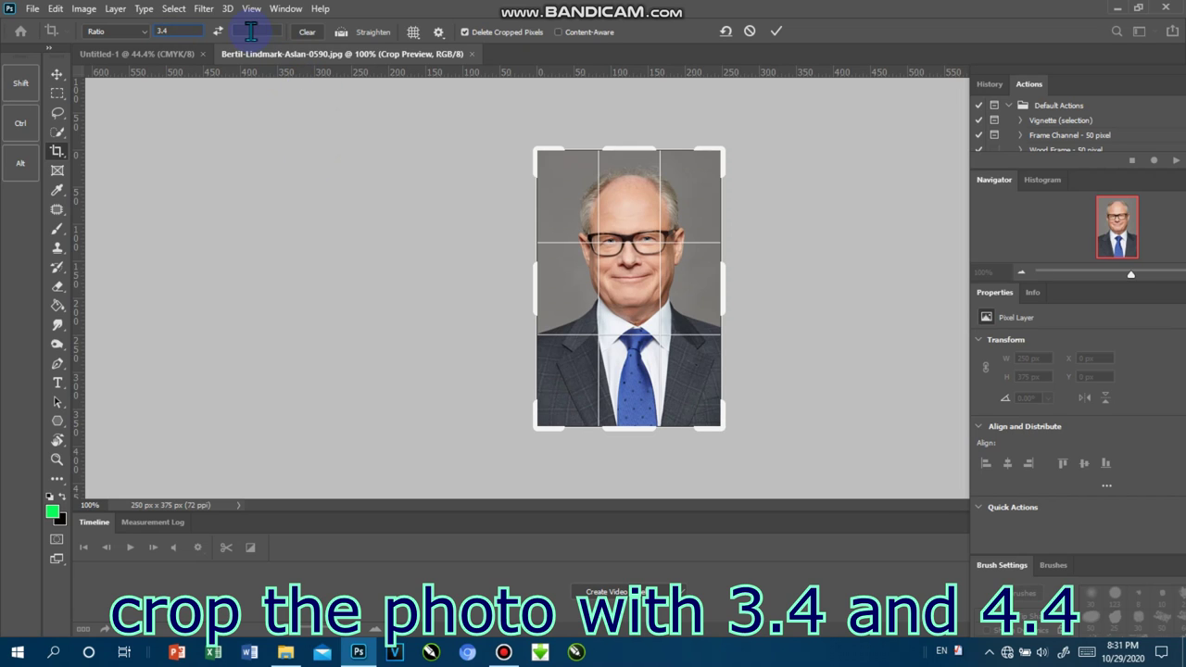
pyautogui.write('4')
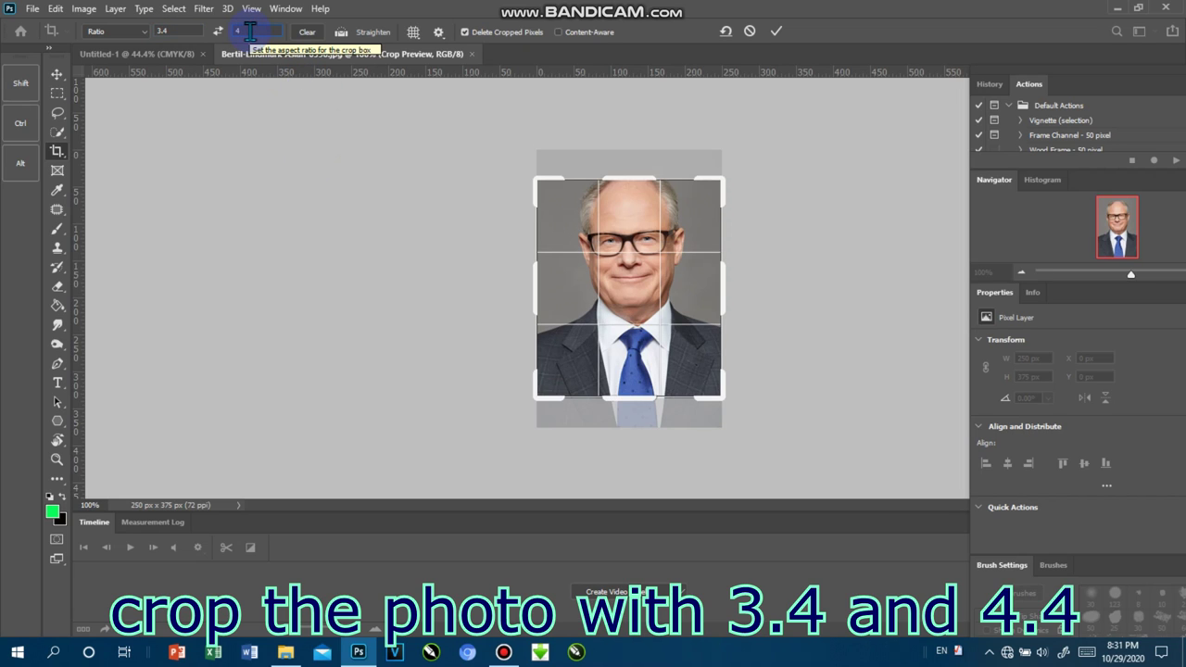
pyautogui.write('.4')
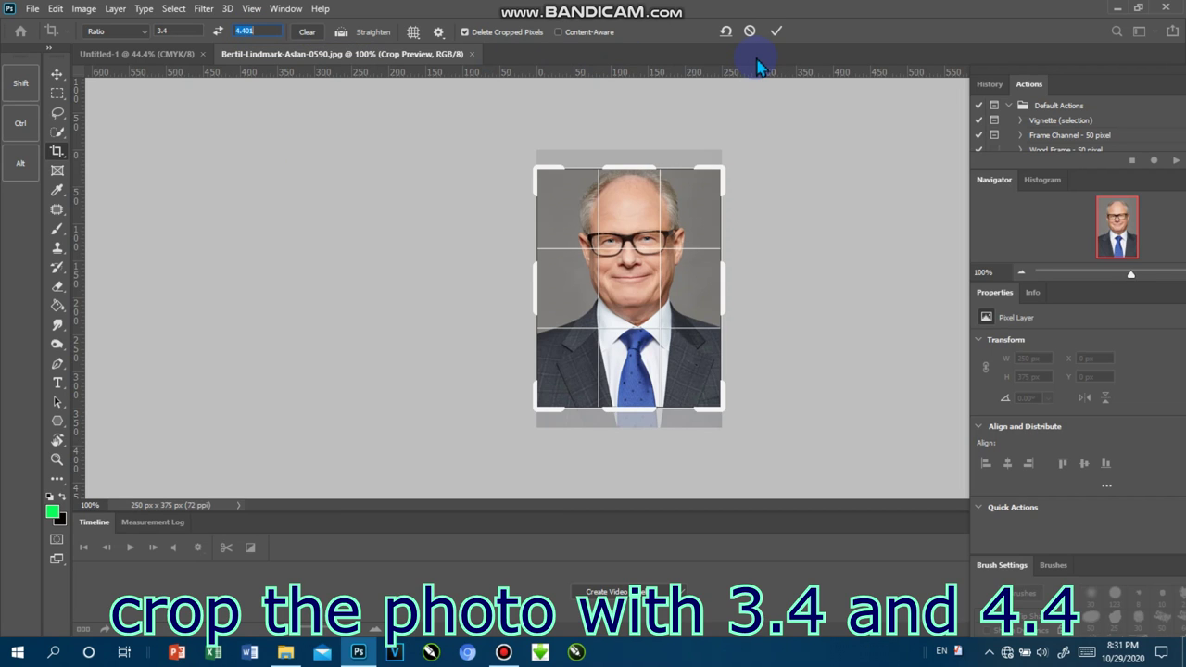
pyautogui.click(634, 158)
pyautogui.moveTo(634, 157); pyautogui.dragTo(635, 150)
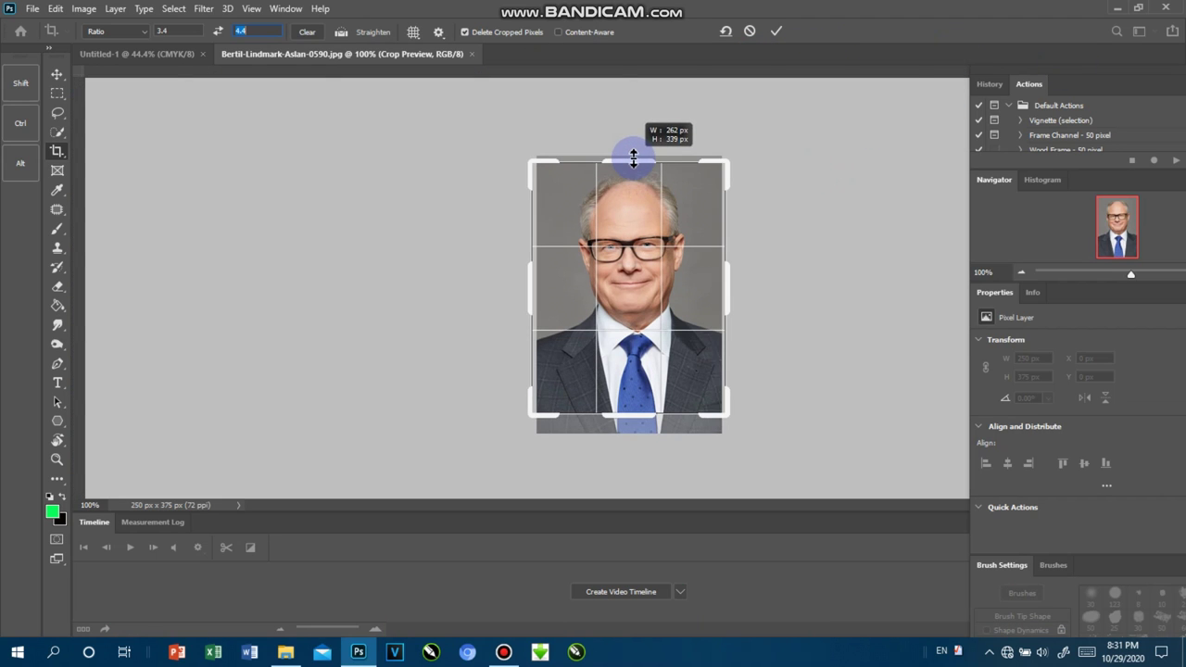
pyautogui.moveTo(641, 416); pyautogui.dragTo(642, 412)
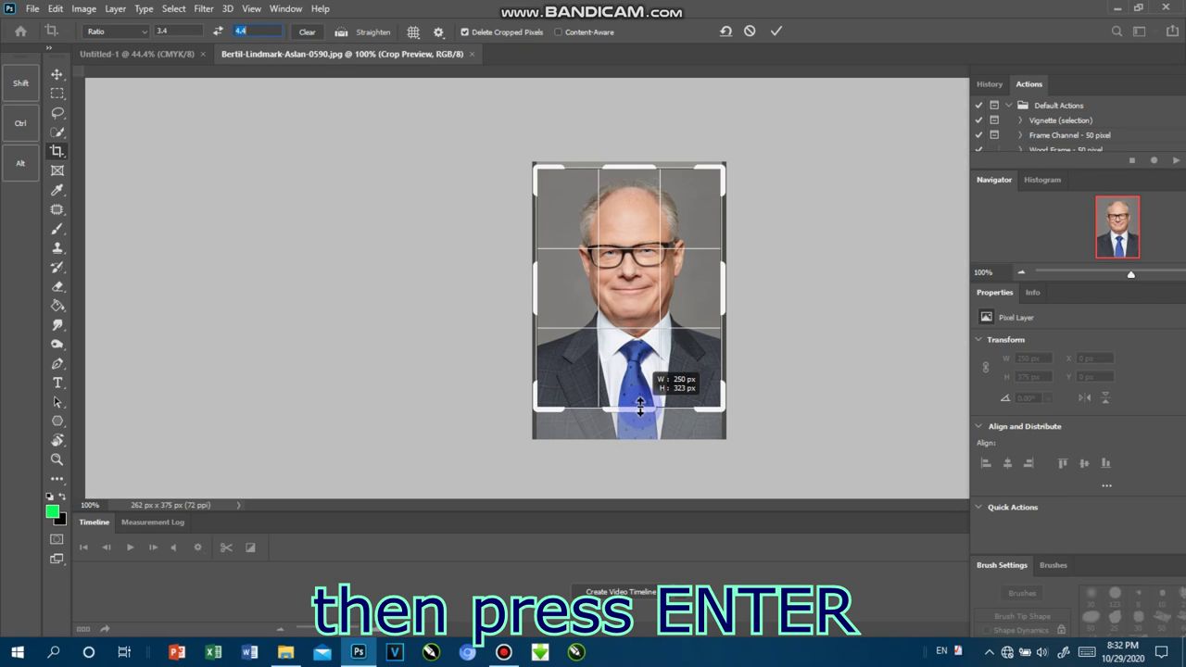
pyautogui.click(453, 303)
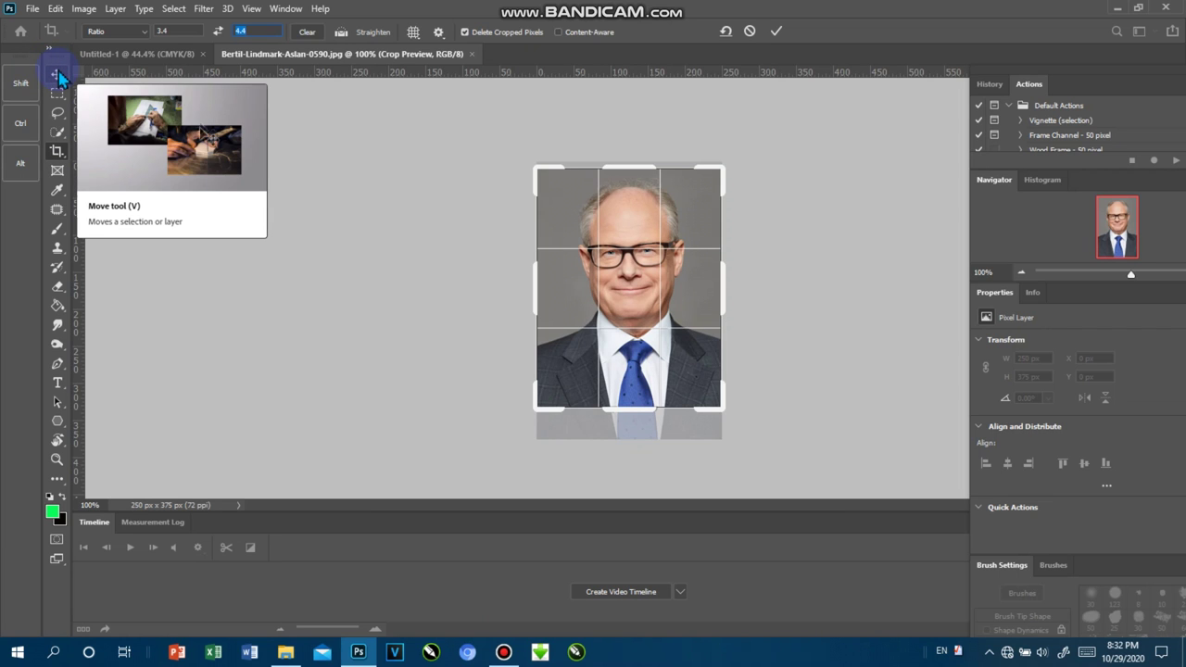
pyautogui.click(57, 78)
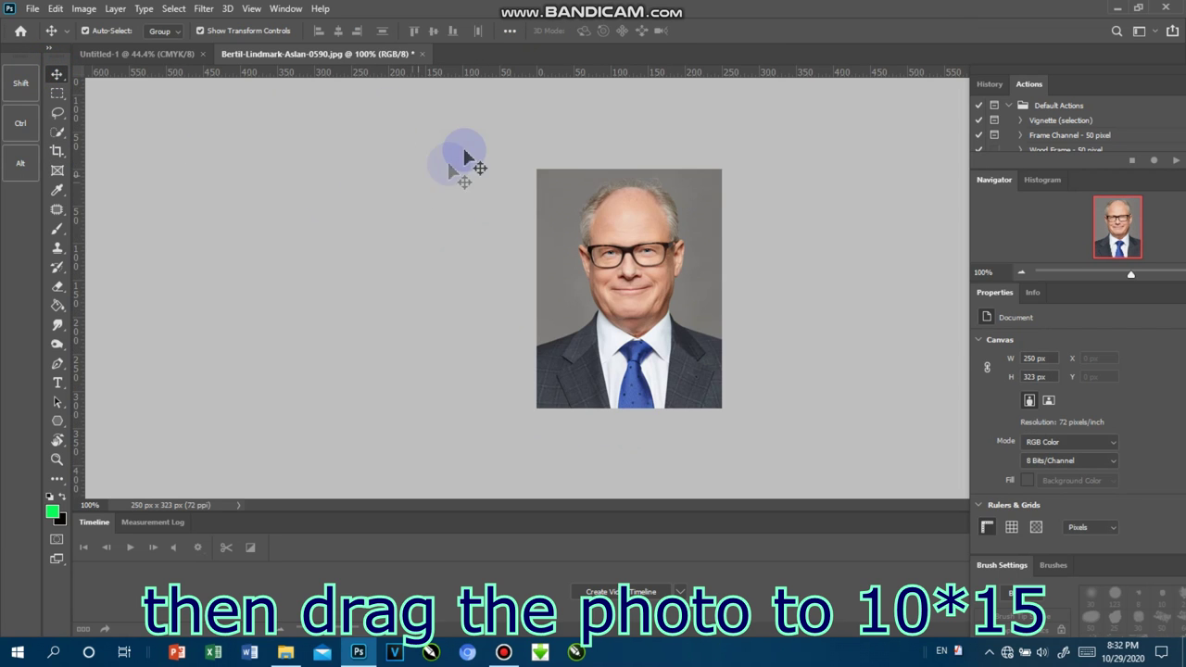
# Copy the portrait onto Untitled-1, close the original unsaved, and place it top-left
pyautogui.moveTo(324, 54); pyautogui.dragTo(325, 204)
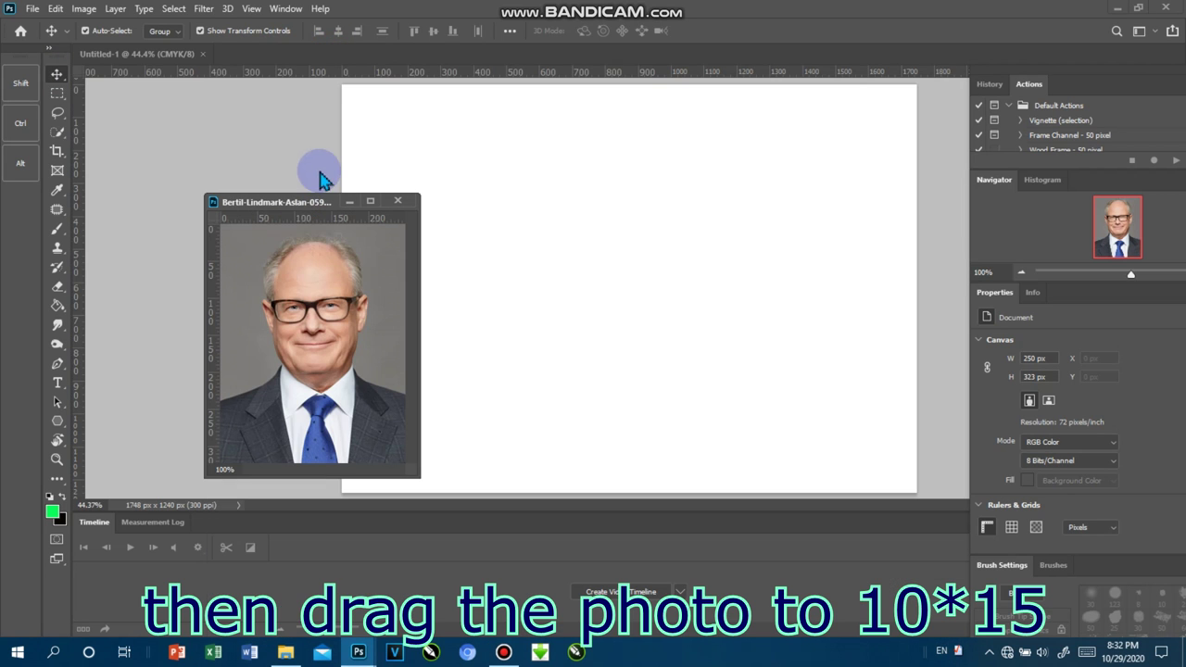
pyautogui.moveTo(253, 263); pyautogui.dragTo(476, 204)
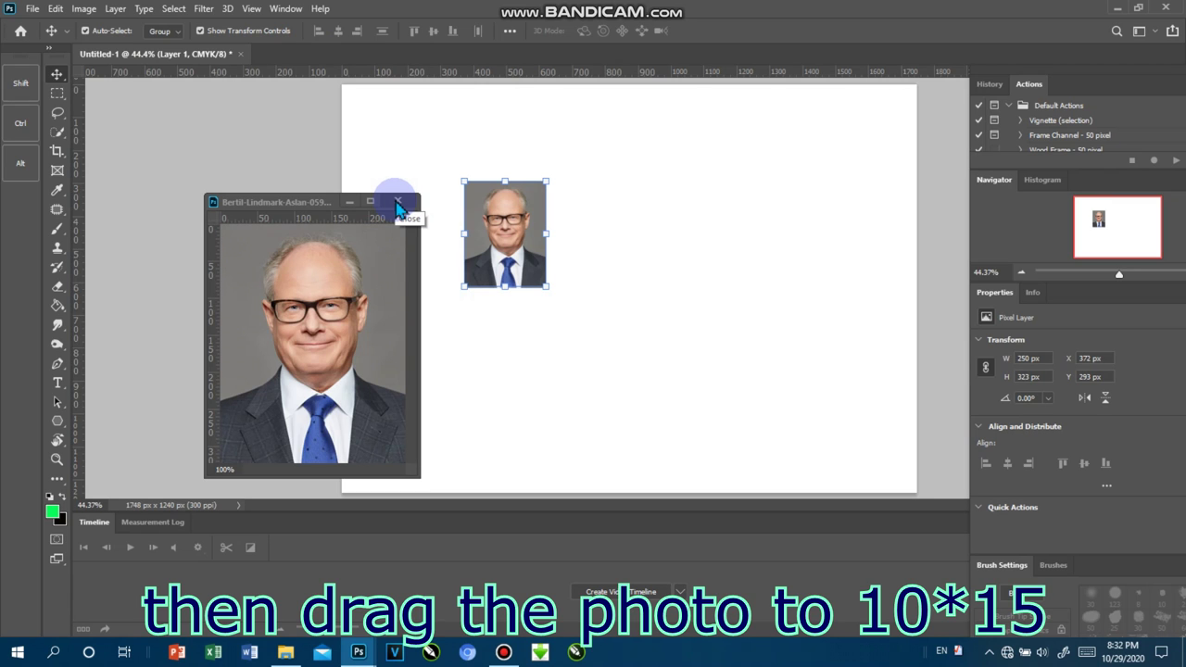
pyautogui.click(397, 202)
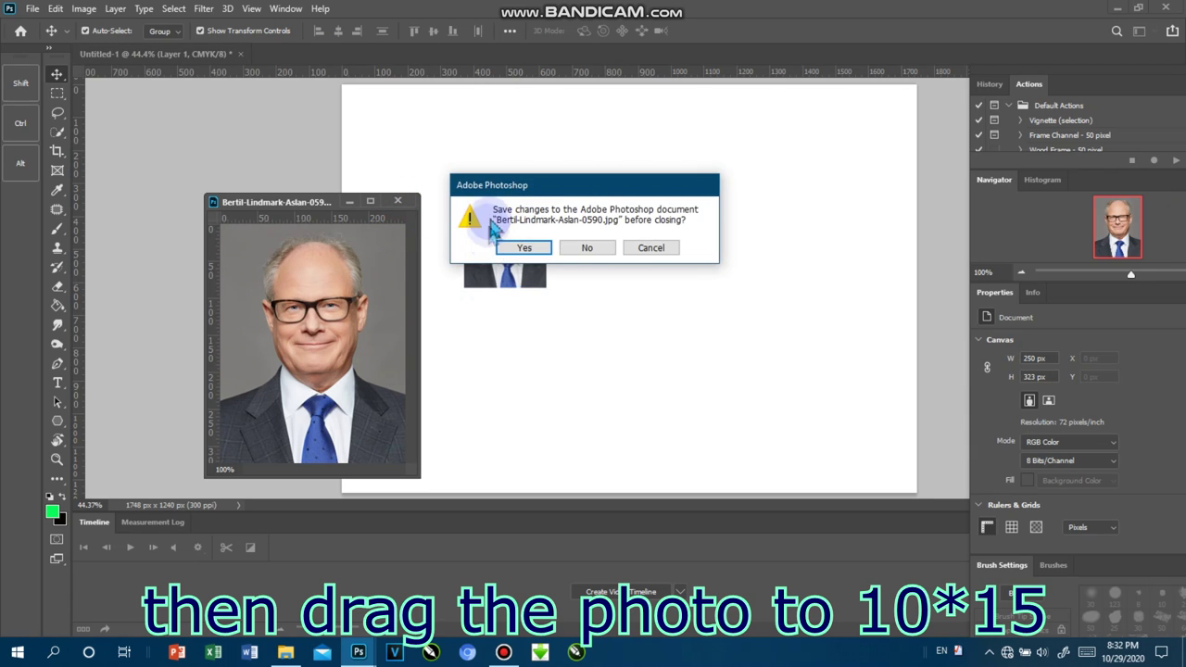
pyautogui.click(591, 252)
pyautogui.moveTo(515, 196)
pyautogui.mouseDown()
pyautogui.moveTo(429, 167)
pyautogui.moveTo(401, 103)
pyautogui.moveTo(403, 113)
pyautogui.mouseUp()
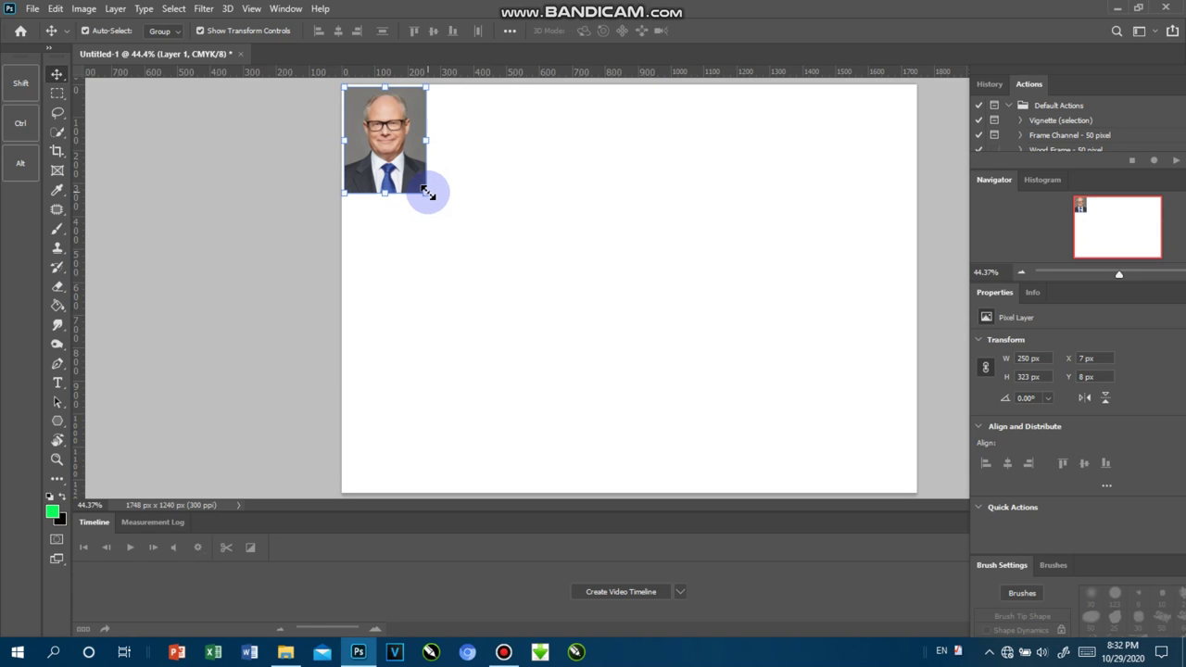
# Enlarge the portrait on the sheet to about 409 × 529 px
pyautogui.moveTo(423, 191); pyautogui.dragTo(468, 262)
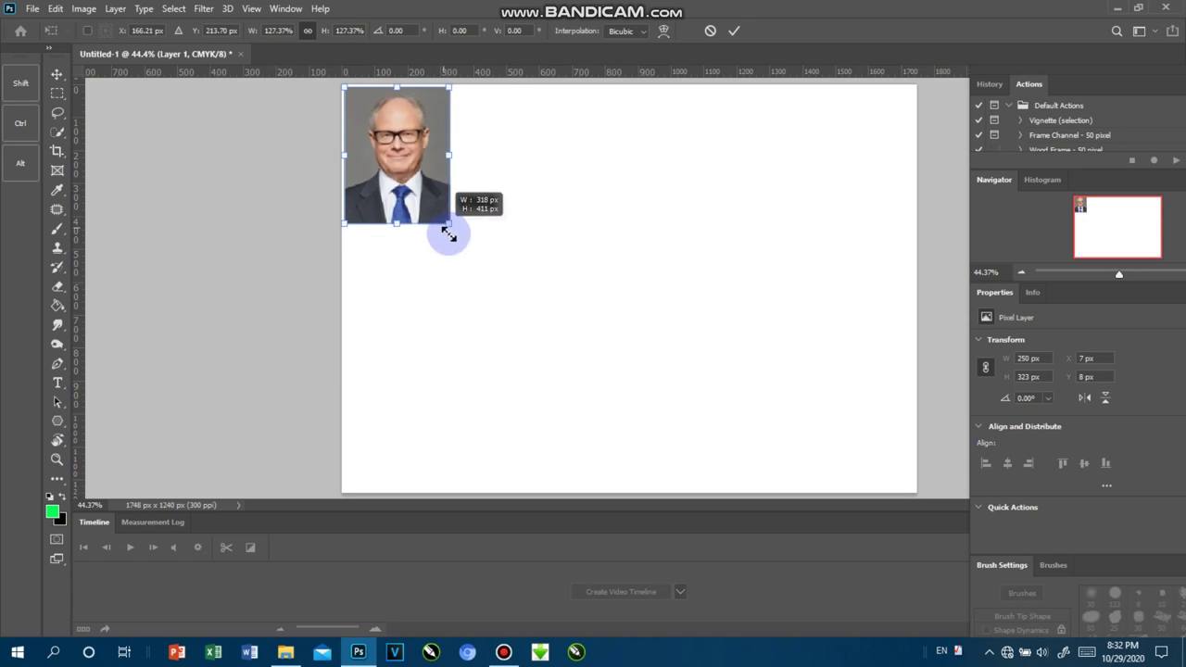
pyautogui.moveTo(469, 263); pyautogui.dragTo(475, 267)
pyautogui.click(56, 74)
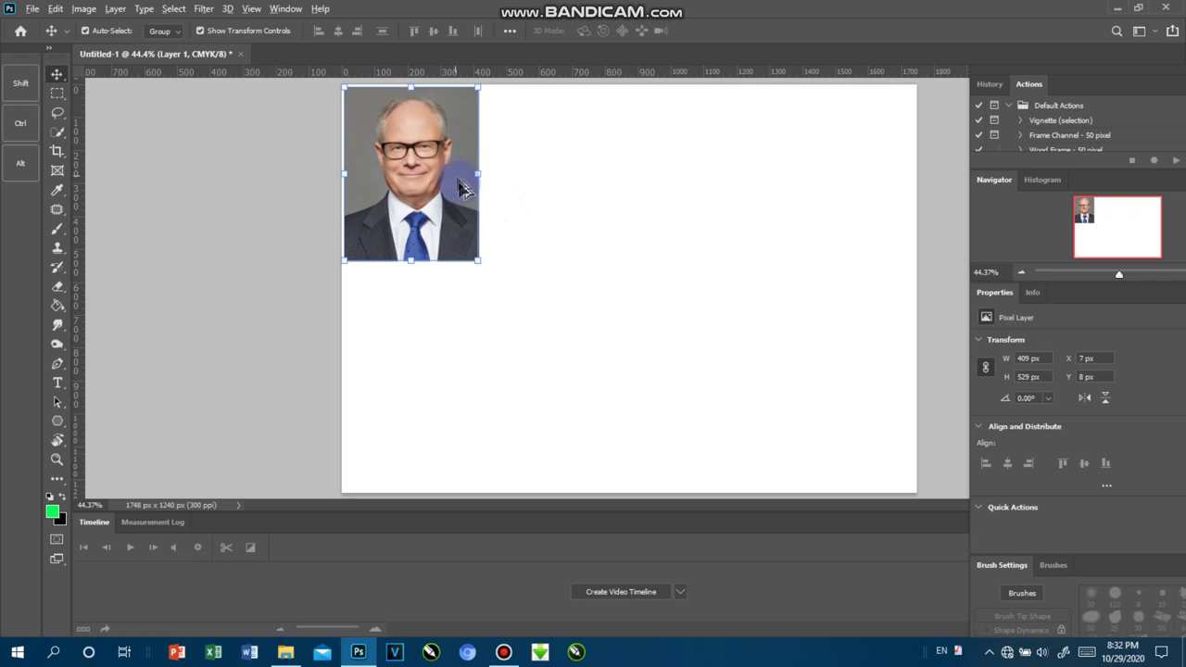
# Alt-drag a copy over the original, rotate it -90° and shrink it to about 406 × 314 px
pyautogui.moveTo(465, 188); pyautogui.dragTo(463, 365)
pyautogui.moveTo(455, 307); pyautogui.dragTo(444, 142)
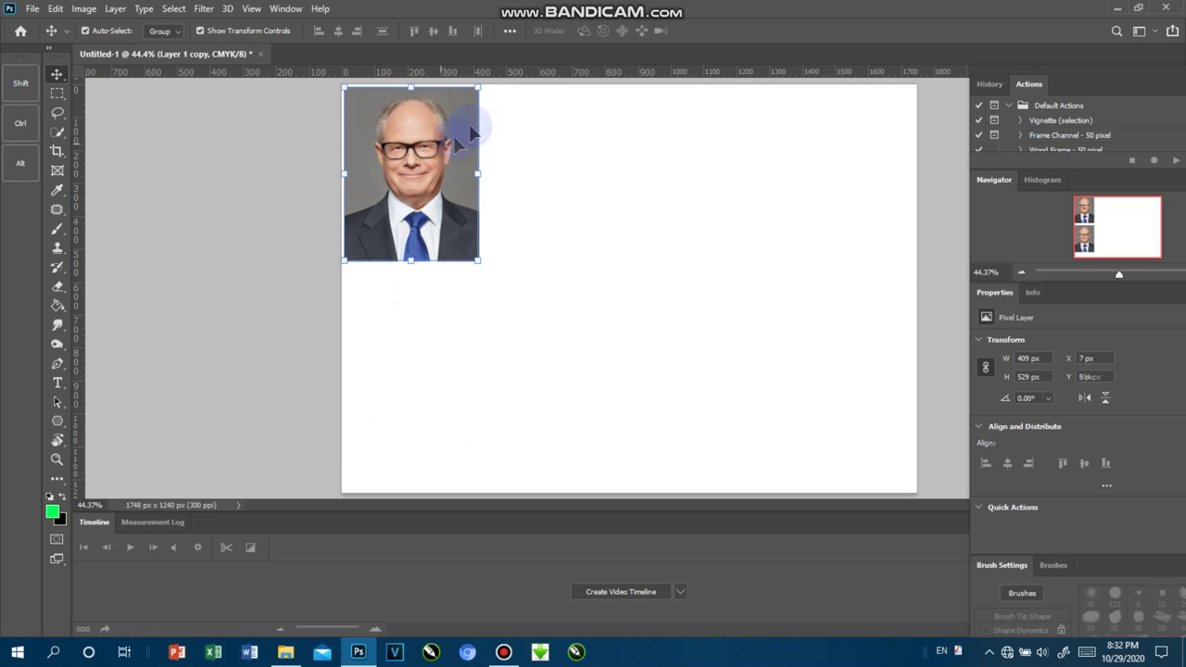
pyautogui.moveTo(492, 83); pyautogui.dragTo(331, 114)
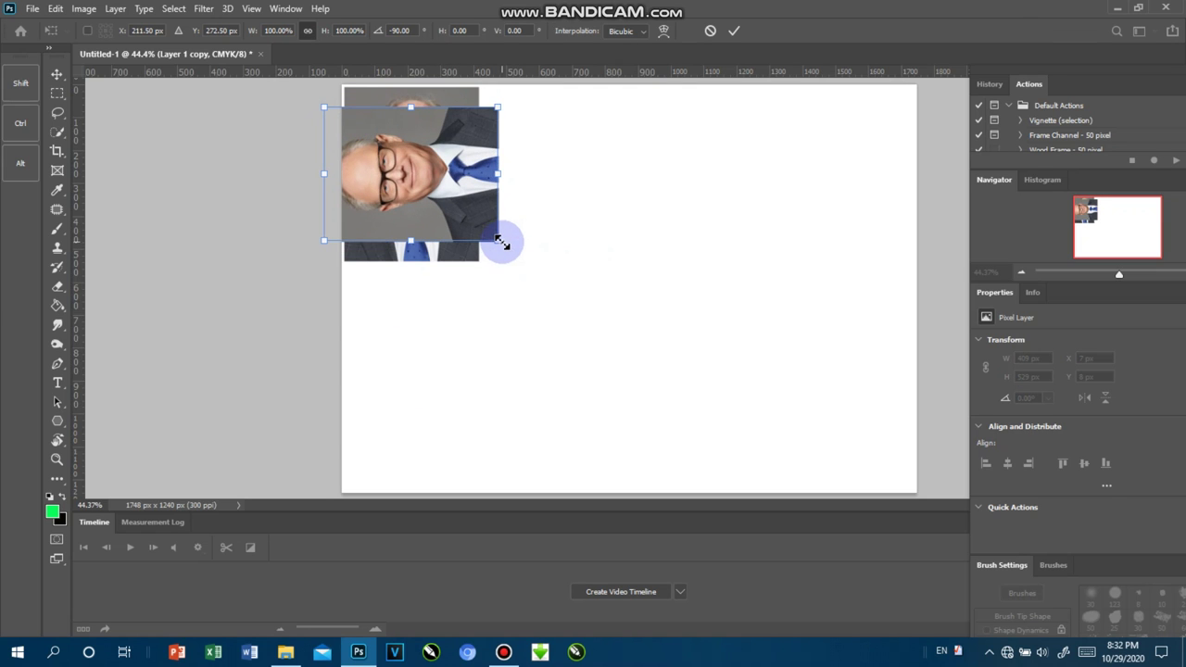
pyautogui.moveTo(499, 241); pyautogui.dragTo(488, 220)
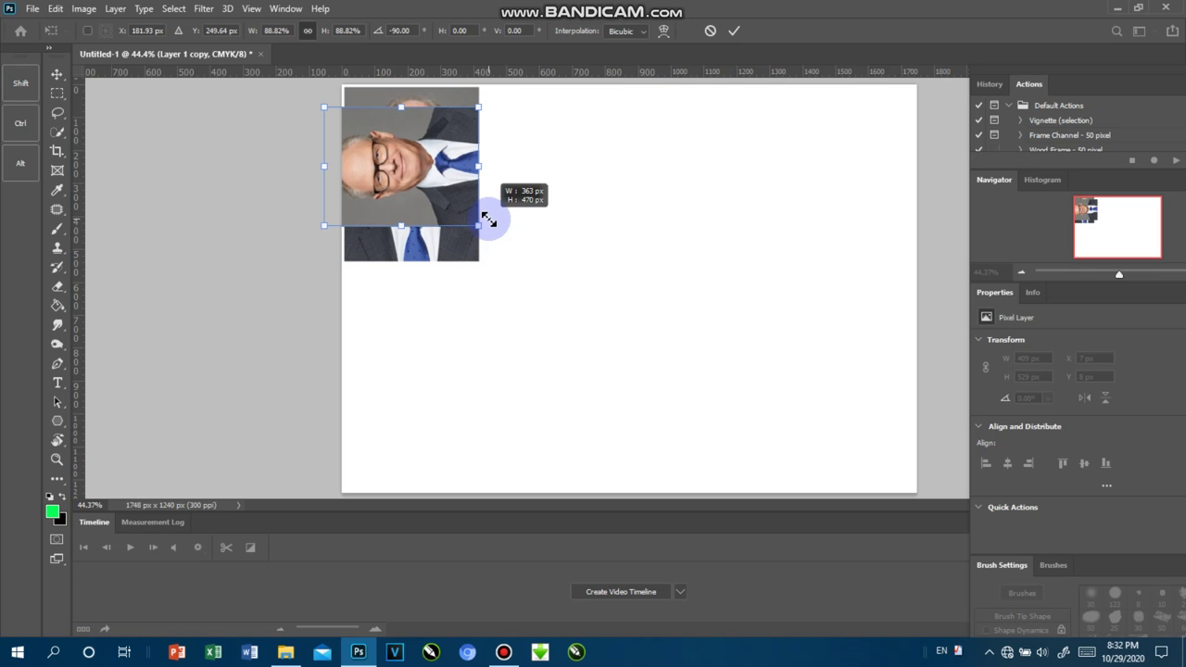
pyautogui.moveTo(326, 228); pyautogui.dragTo(345, 212)
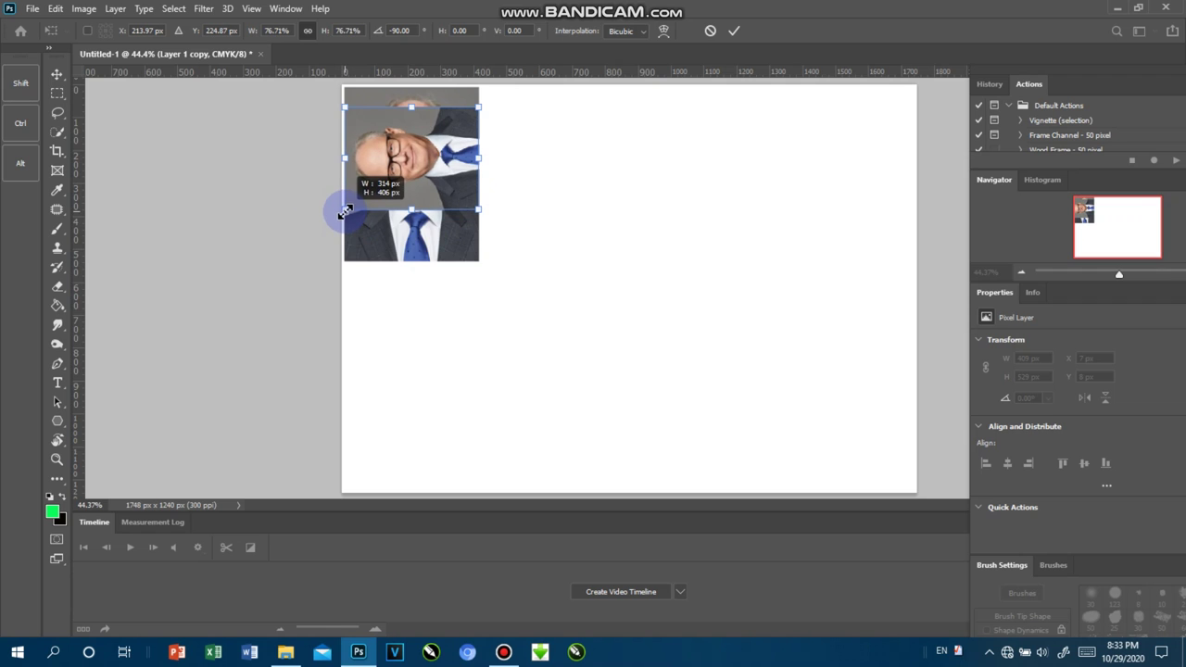
pyautogui.click(732, 32)
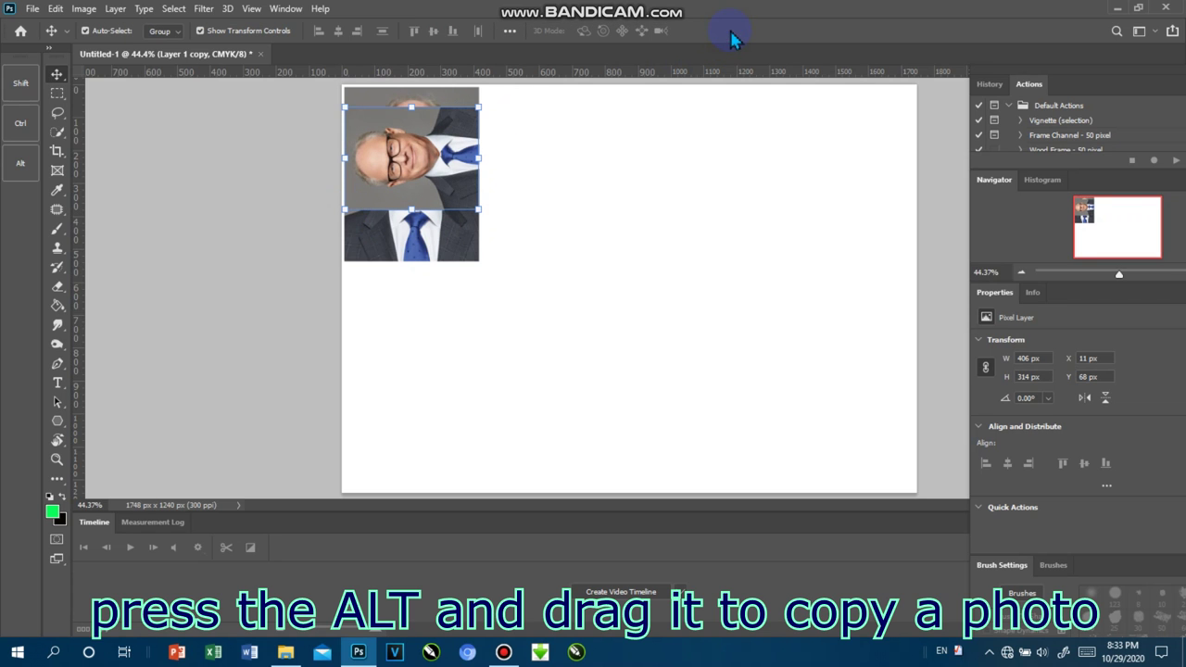
# Move the rotated copy to the sheet's bottom-left and delete the upright Layer 1 original
pyautogui.moveTo(389, 122); pyautogui.dragTo(390, 403)
pyautogui.rightClick(391, 190)
pyautogui.click(405, 213)
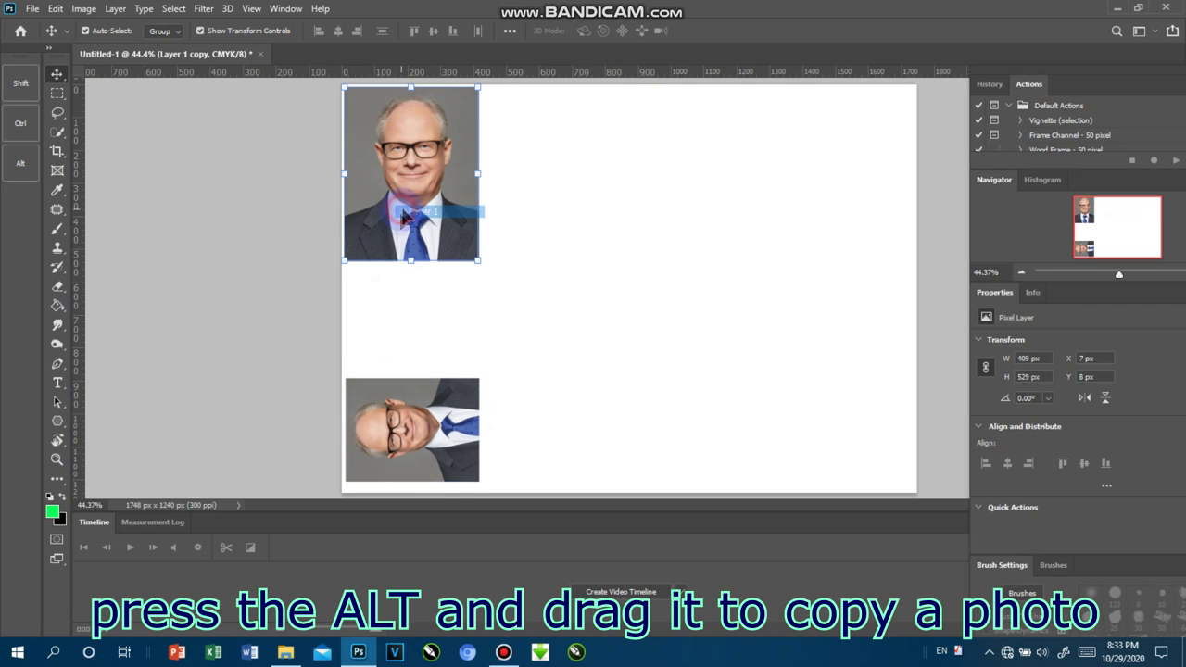
pyautogui.press('Delete')
# Build a column of three rotated portraits at the top, then duplicate it into a 4×3 grid
pyautogui.rightClick(429, 416)
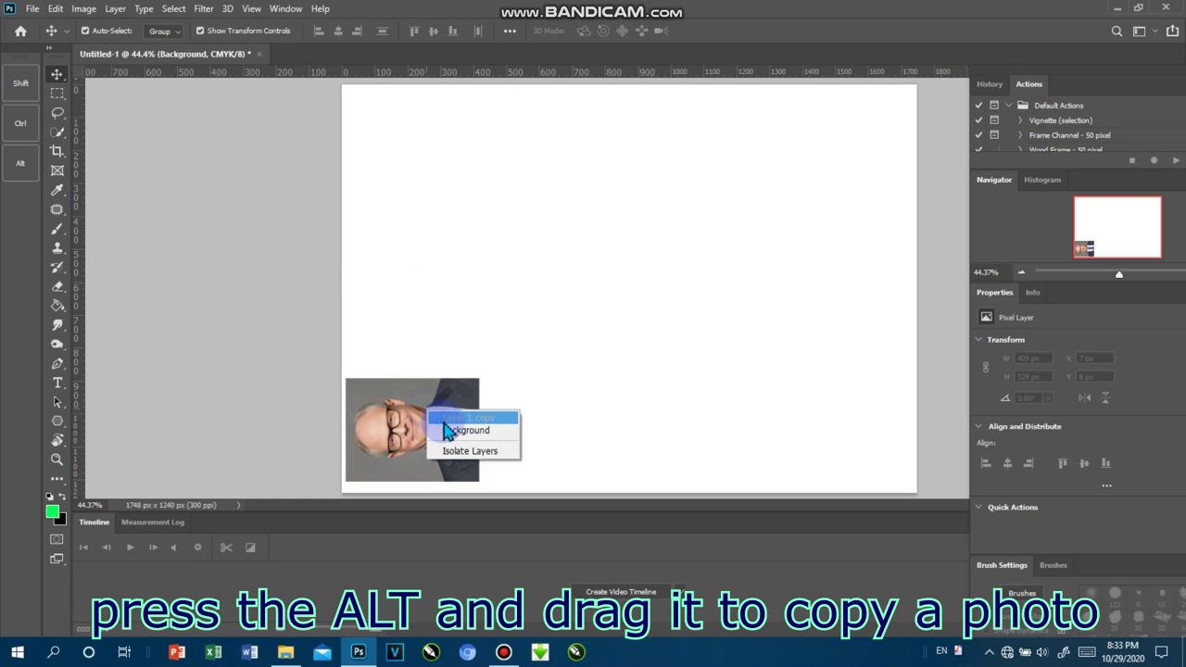
pyautogui.click(446, 418)
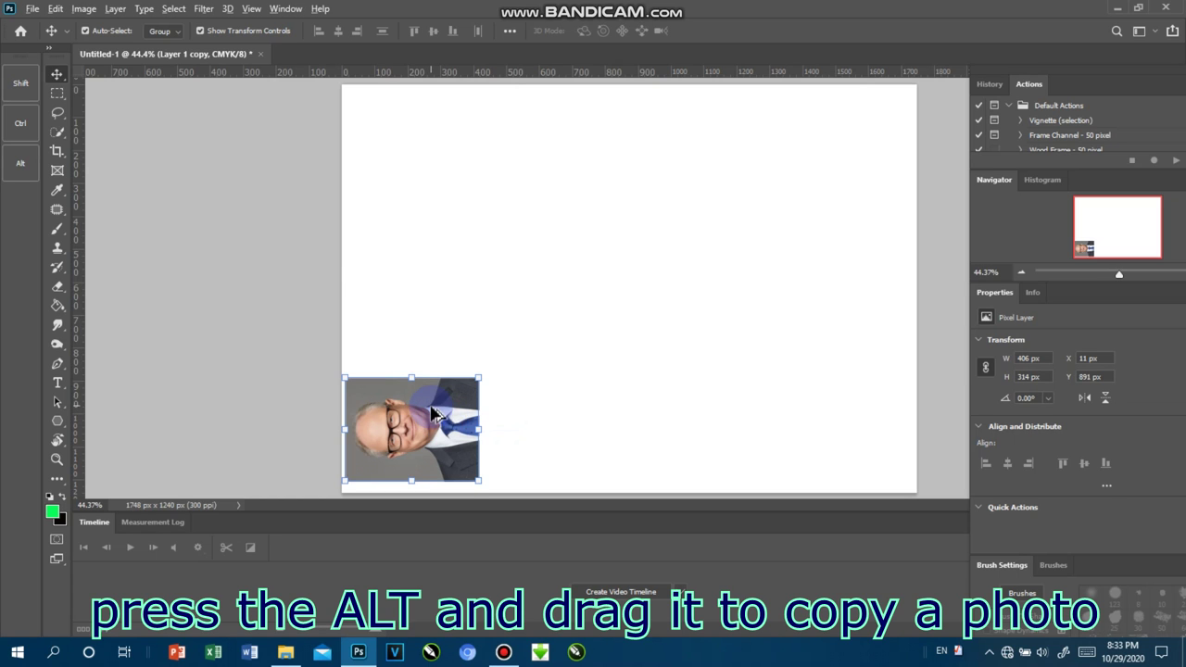
pyautogui.moveTo(445, 428); pyautogui.dragTo(441, 202)
pyautogui.rightClick(380, 310)
pyautogui.click(450, 318)
pyautogui.rightClick(421, 417)
pyautogui.click(459, 428)
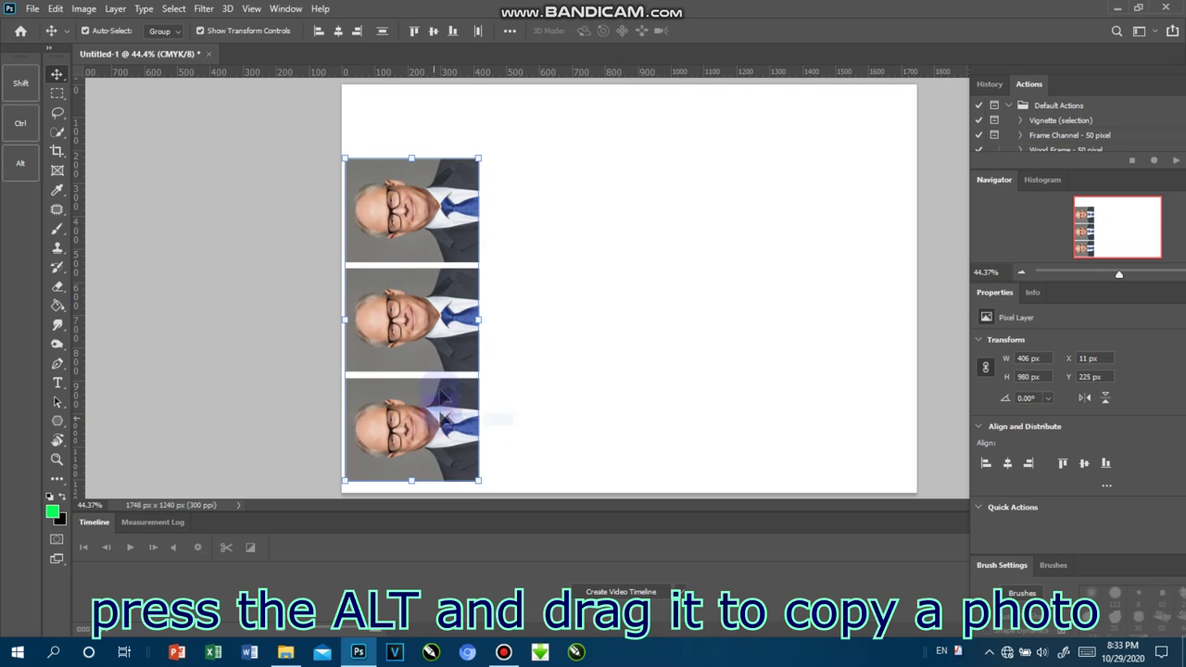
pyautogui.moveTo(423, 233)
pyautogui.mouseDown()
pyautogui.moveTo(419, 168)
pyautogui.moveTo(426, 187)
pyautogui.moveTo(572, 179)
pyautogui.mouseUp()
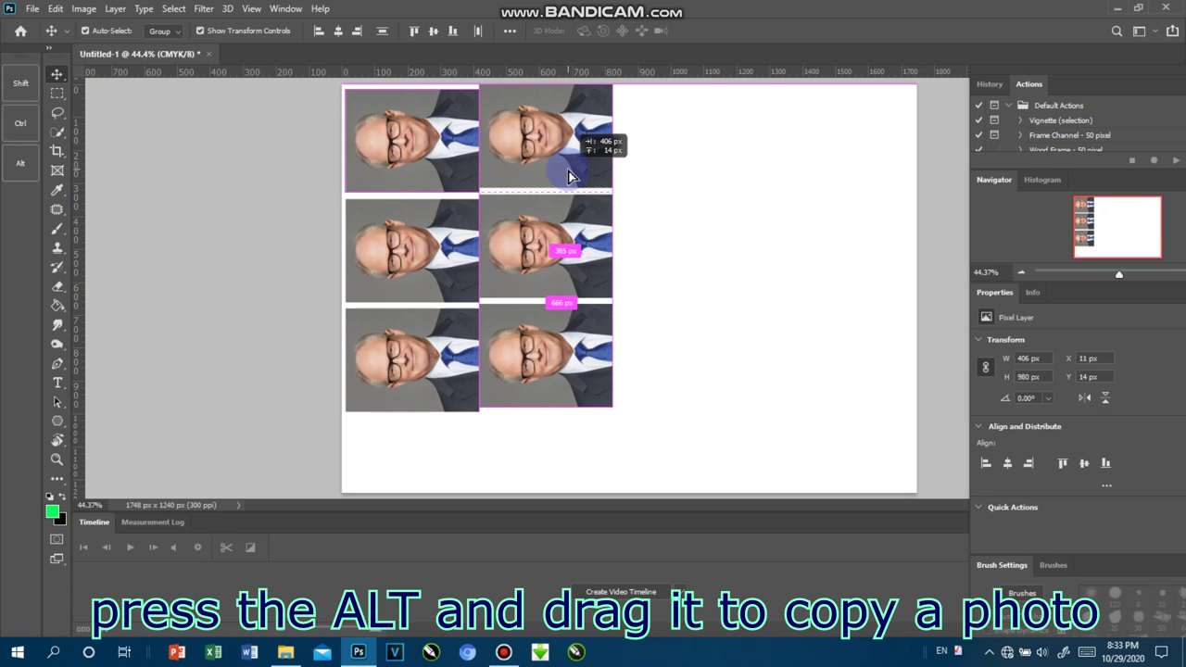
pyautogui.moveTo(556, 167); pyautogui.dragTo(833, 177)
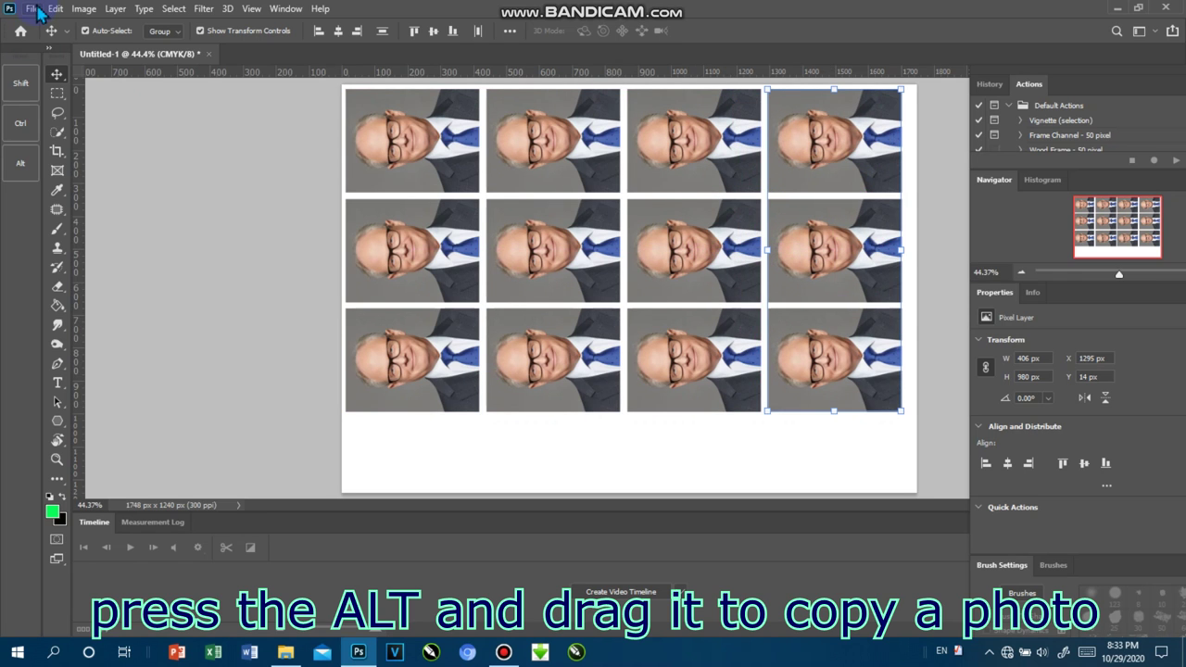
# Delete the eleven extra portrait copies and move the last one to the top-left corner
pyautogui.click(37, 9)
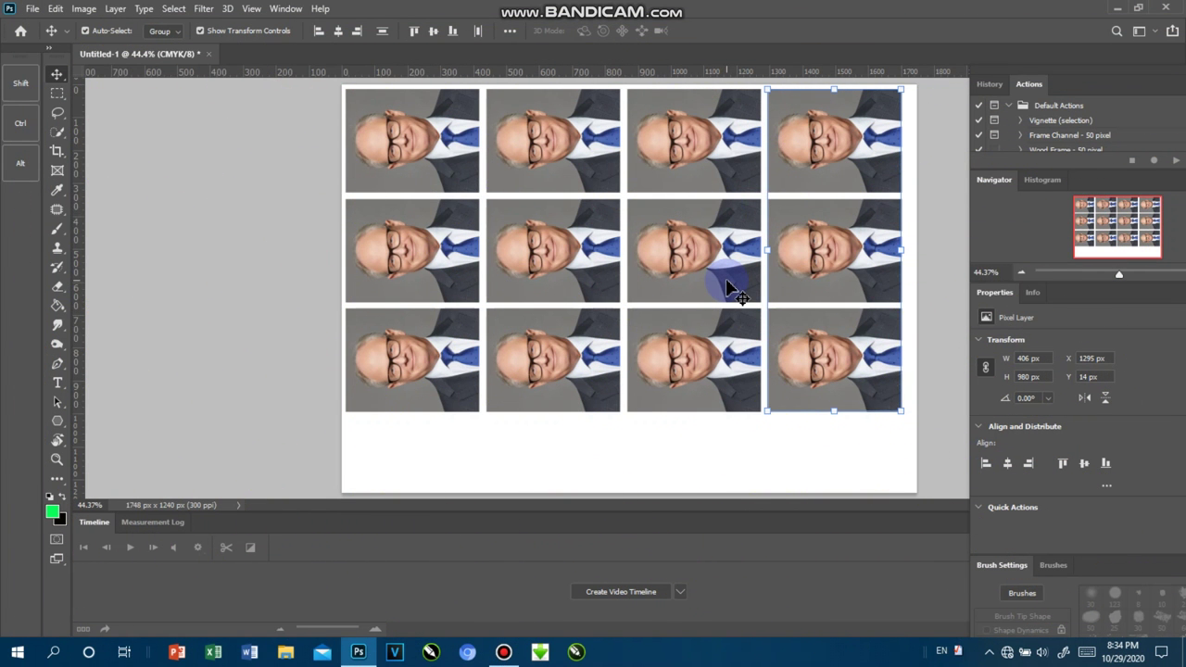
pyautogui.press('Delete')
pyautogui.press('Delete')
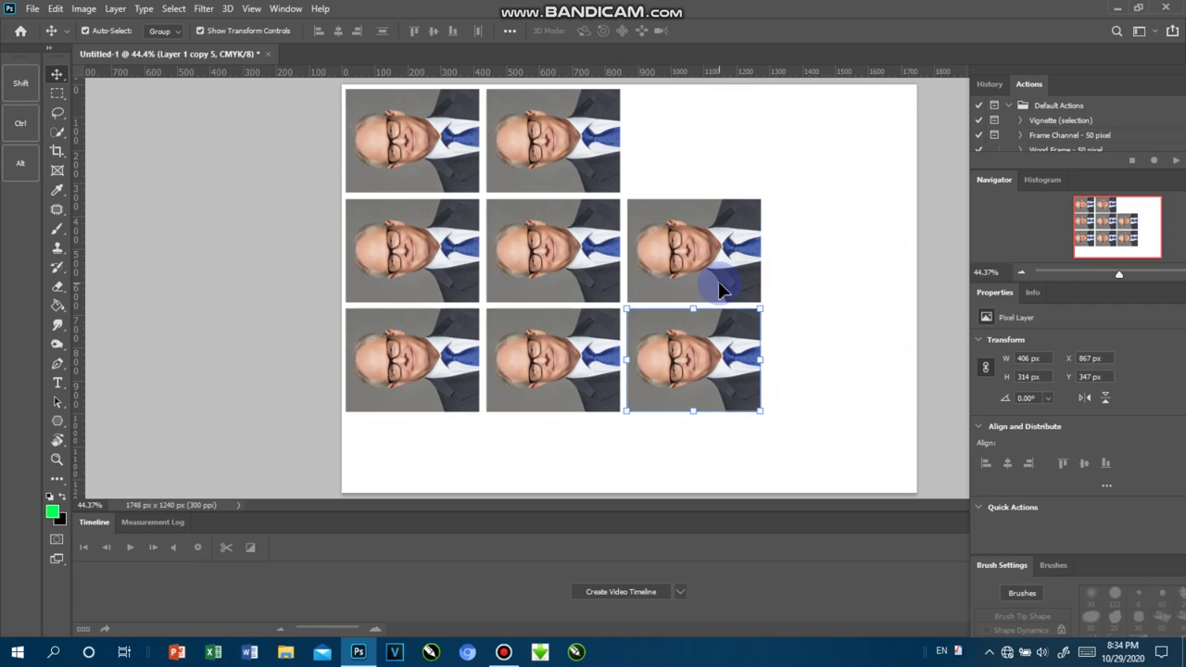
pyautogui.press('Delete')
pyautogui.press('Delete')
pyautogui.press('Delete')
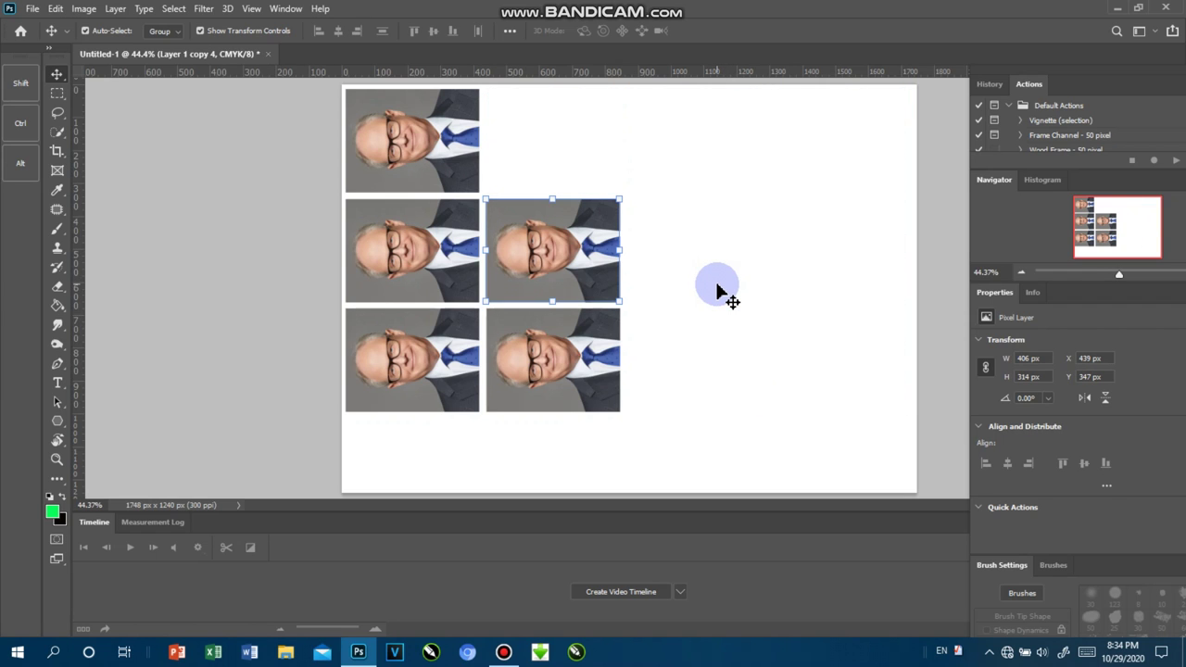
pyautogui.press('Delete')
pyautogui.press('Delete')
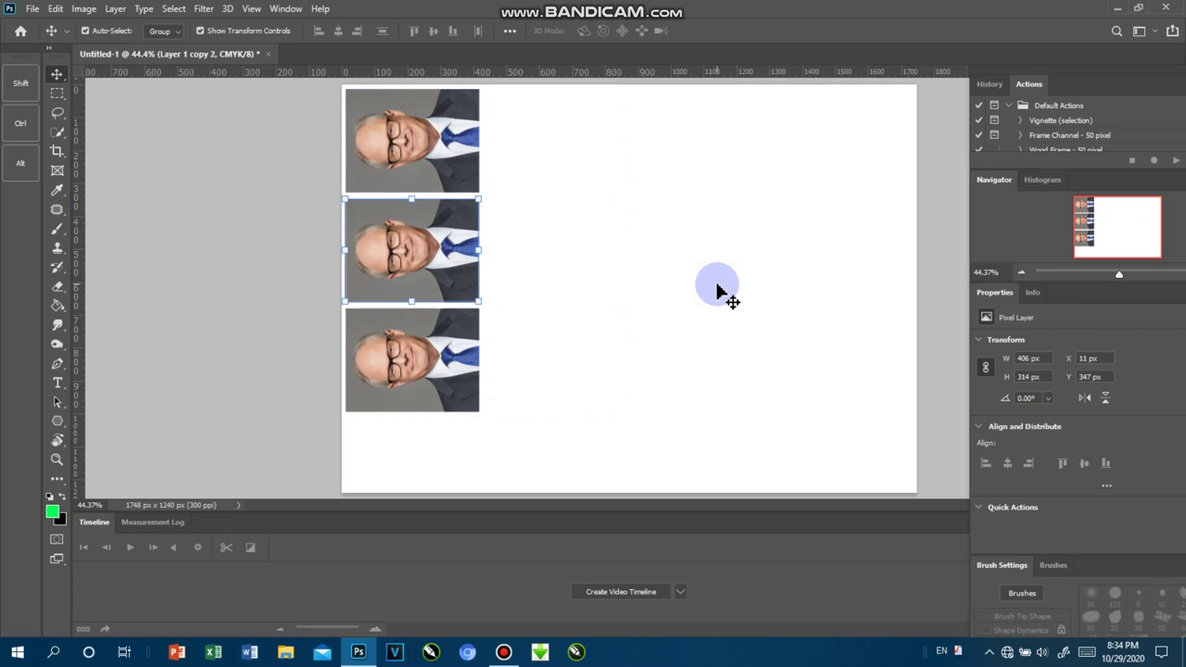
pyautogui.press('Delete')
pyautogui.press('Delete')
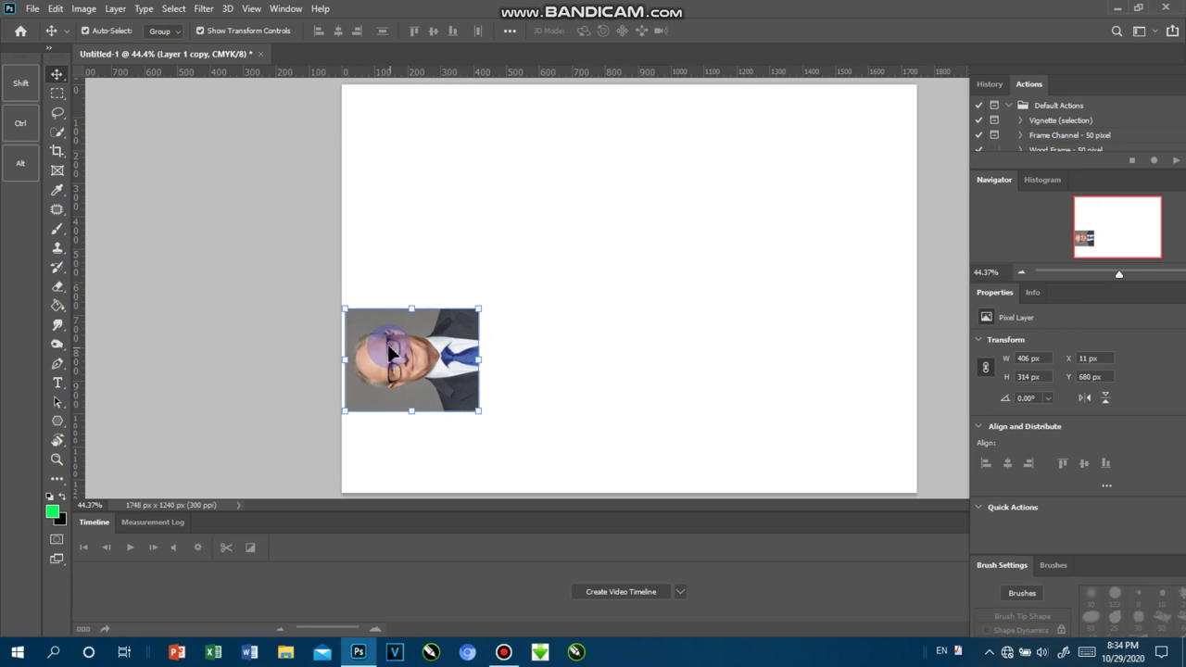
pyautogui.moveTo(382, 329); pyautogui.dragTo(381, 111)
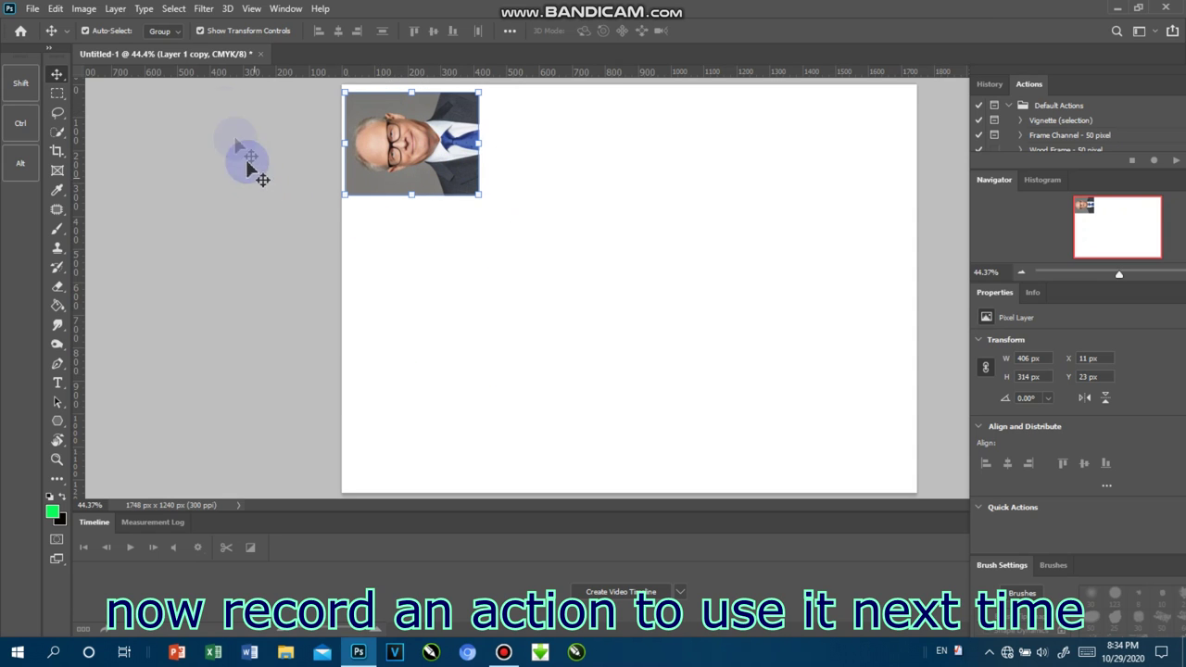
# Show the Actions panel from the Window menu
pyautogui.click(281, 9)
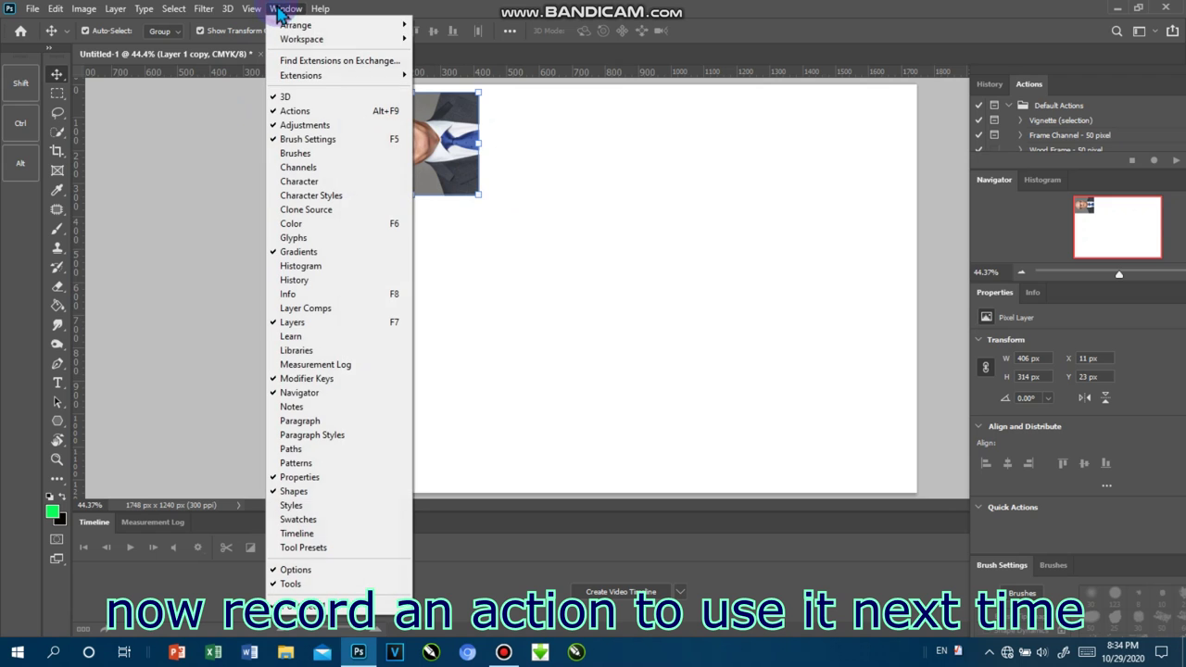
pyautogui.click(295, 111)
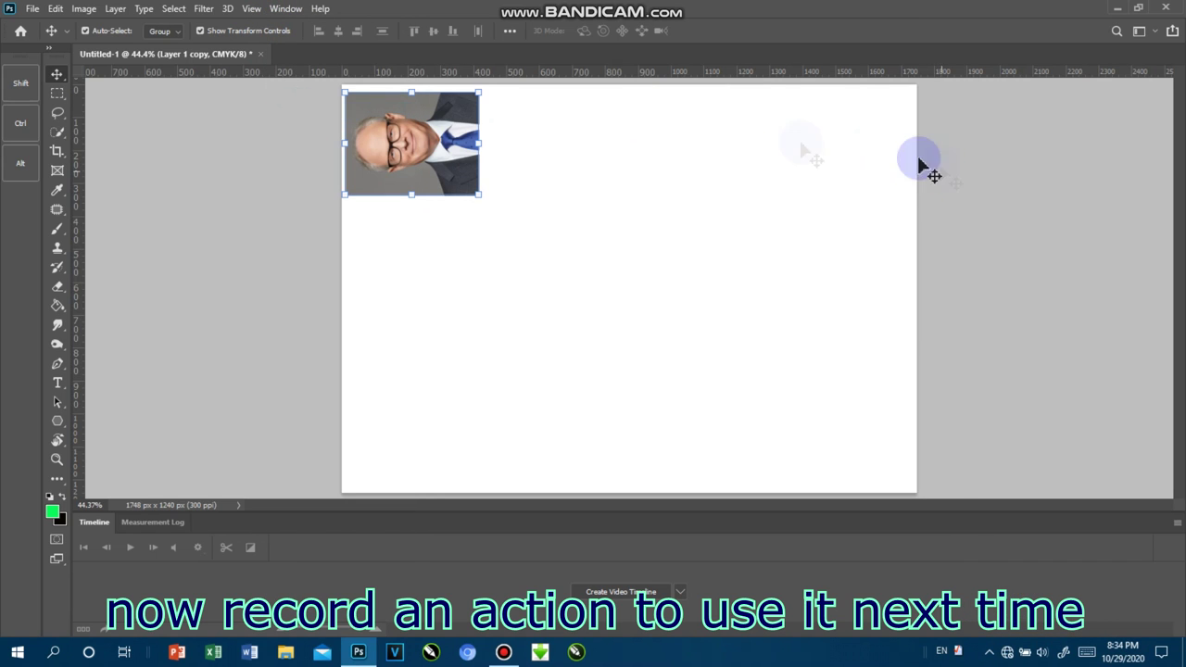
pyautogui.click(285, 8)
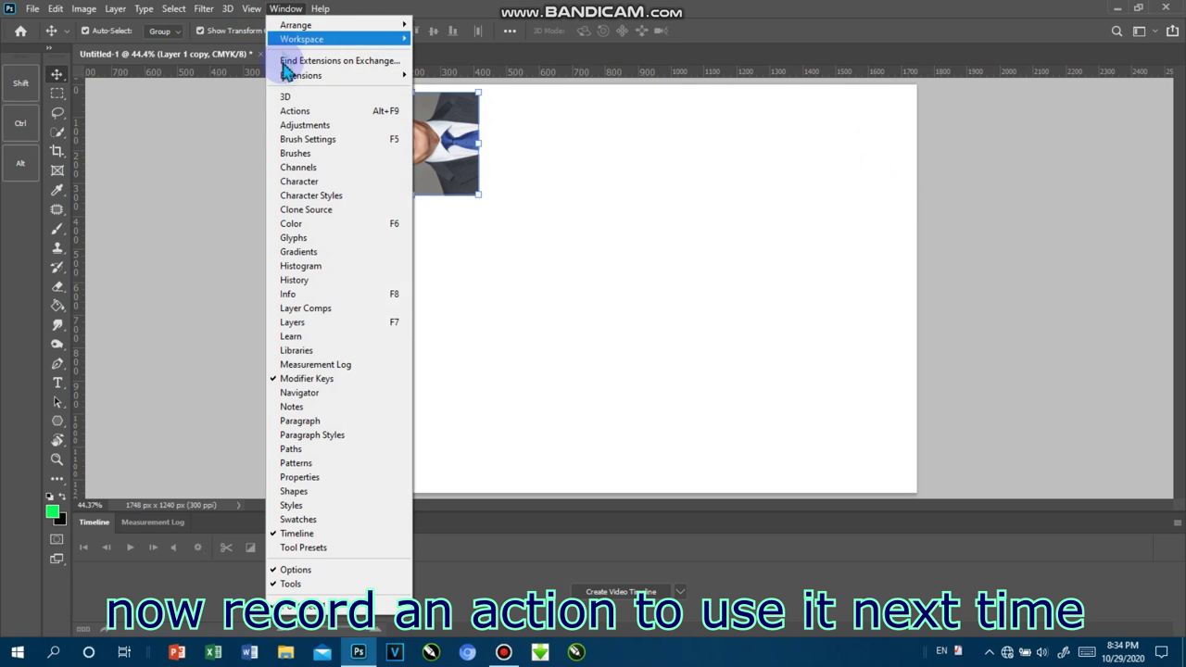
pyautogui.click(294, 111)
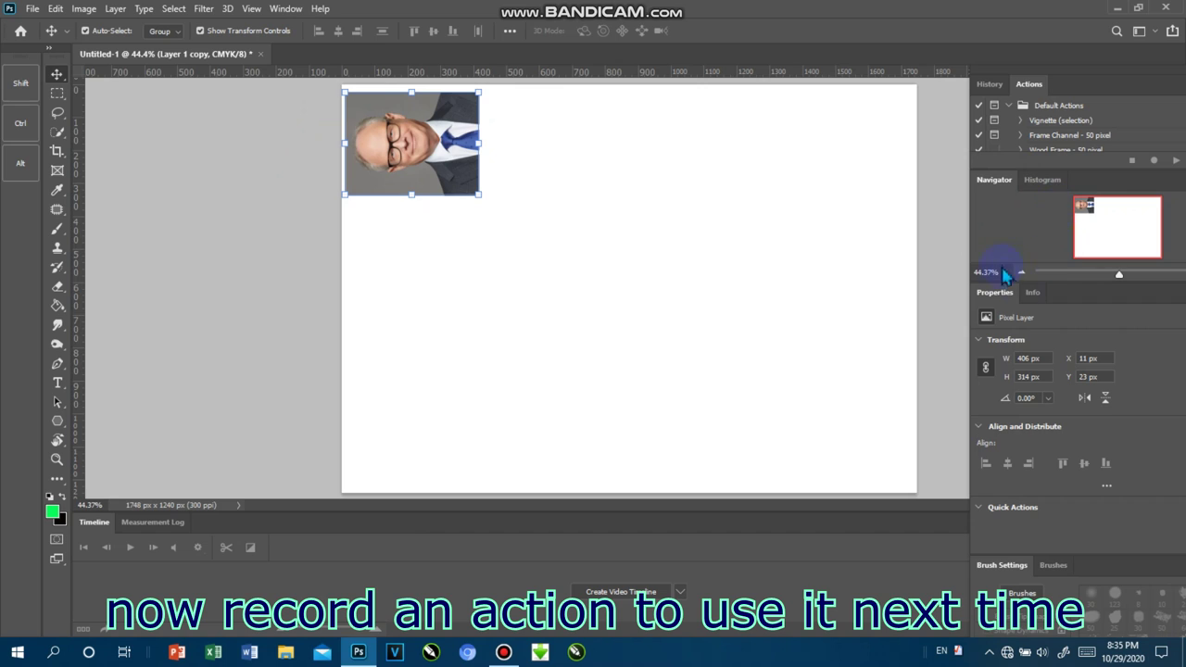
pyautogui.click(1015, 83)
# Float the Actions panel over the canvas and narrow it by dragging its left edge
pyautogui.moveTo(1034, 84)
pyautogui.mouseDown()
pyautogui.moveTo(869, 104)
pyautogui.moveTo(696, 95)
pyautogui.mouseUp()
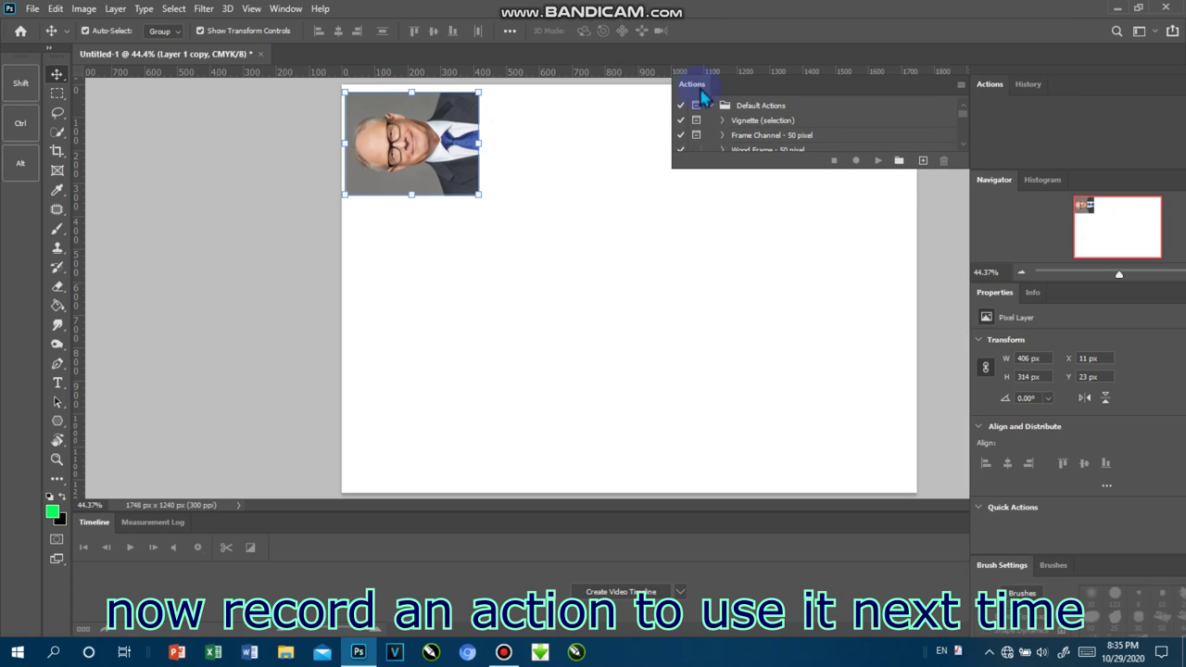
pyautogui.moveTo(751, 87)
pyautogui.mouseDown()
pyautogui.moveTo(799, 102)
pyautogui.moveTo(1054, 97)
pyautogui.mouseUp()
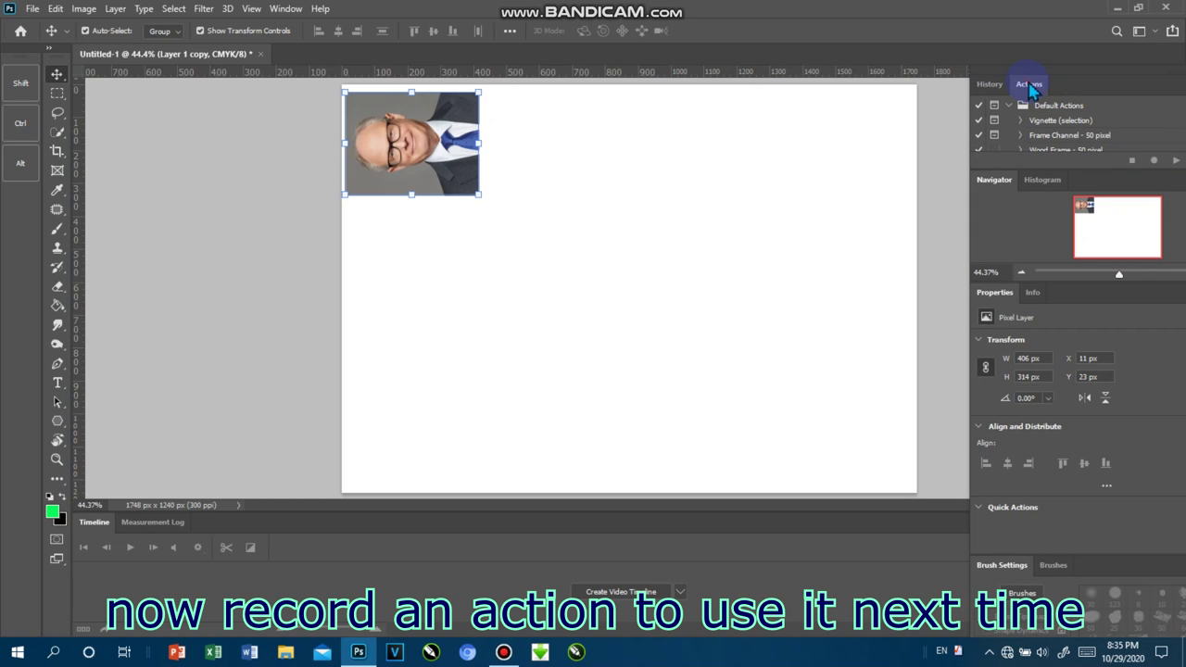
pyautogui.moveTo(1031, 88); pyautogui.dragTo(688, 94)
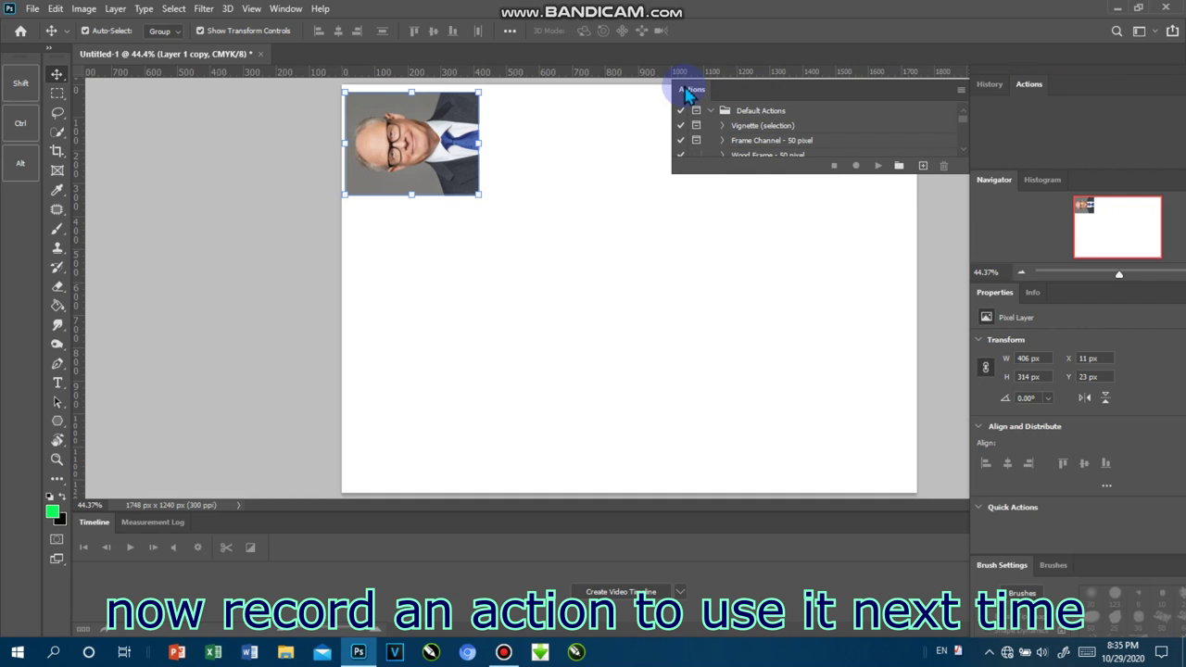
pyautogui.moveTo(688, 94); pyautogui.dragTo(686, 93)
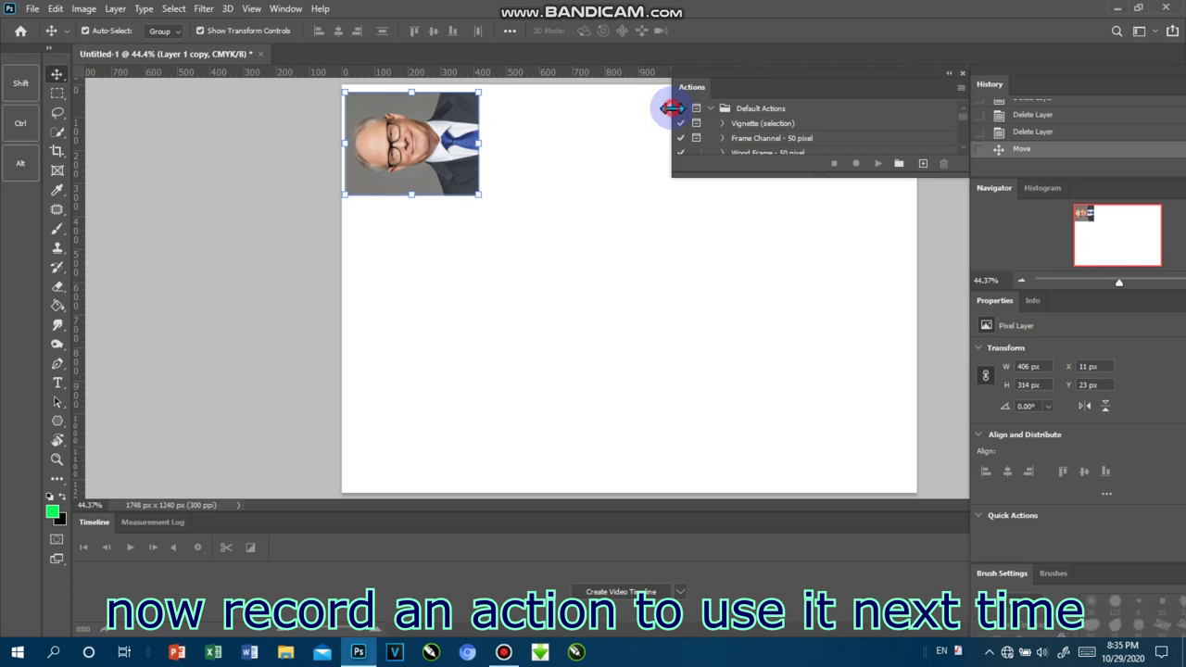
pyautogui.moveTo(671, 108); pyautogui.dragTo(808, 110)
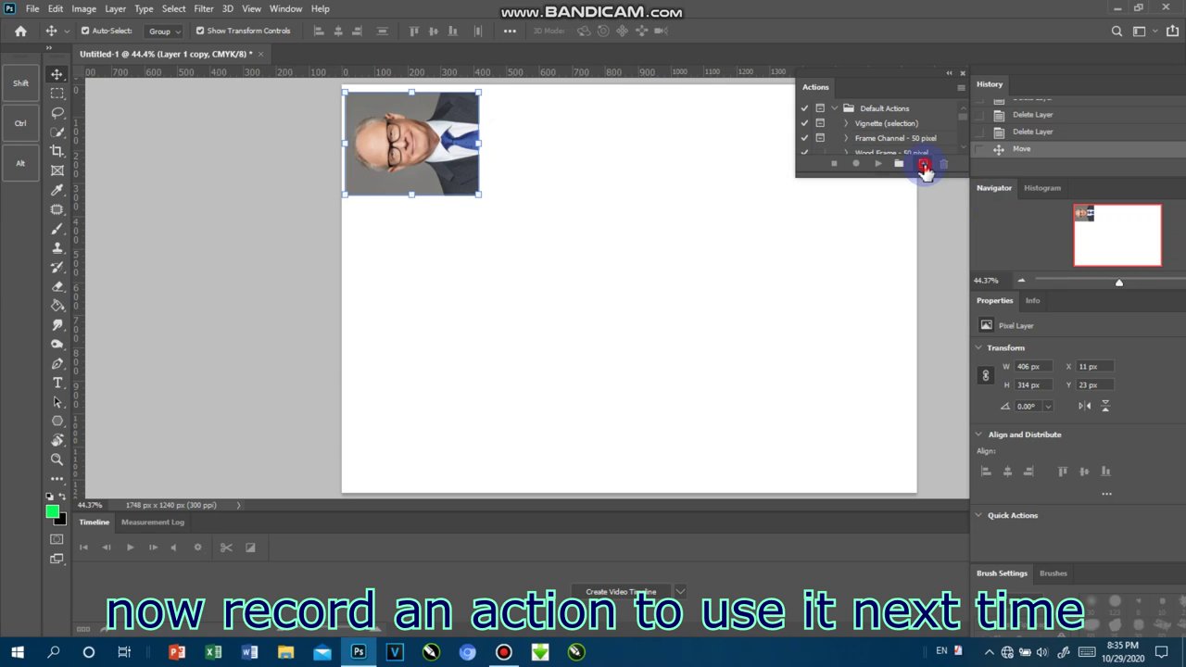
# Create the action '3*4' on function key F3 and start recording, accepting the shortcut warning
pyautogui.click(923, 168)
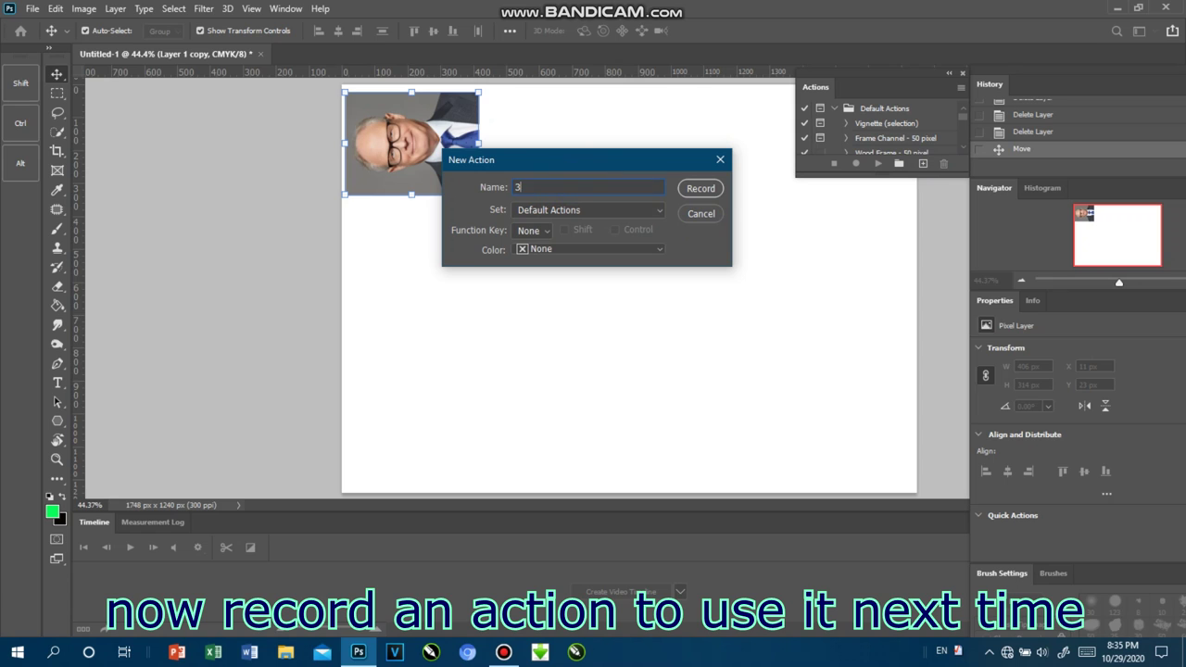
pyautogui.write('3*4')
pyautogui.click(547, 238)
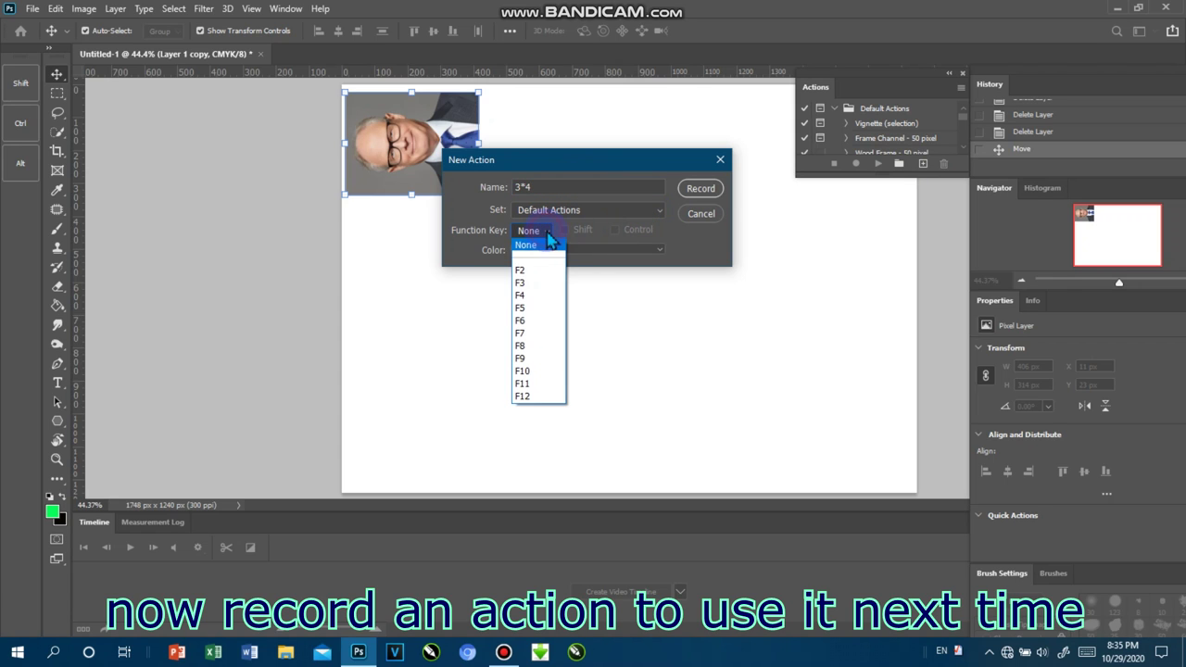
pyautogui.click(519, 282)
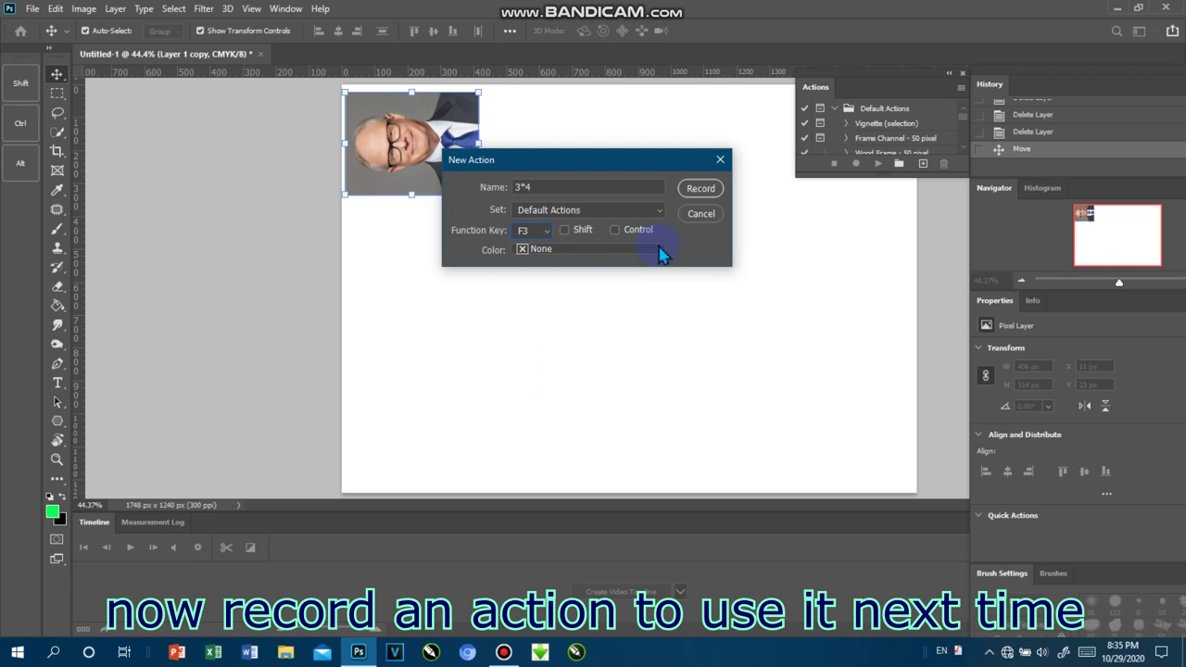
pyautogui.click(702, 190)
pyautogui.click(543, 246)
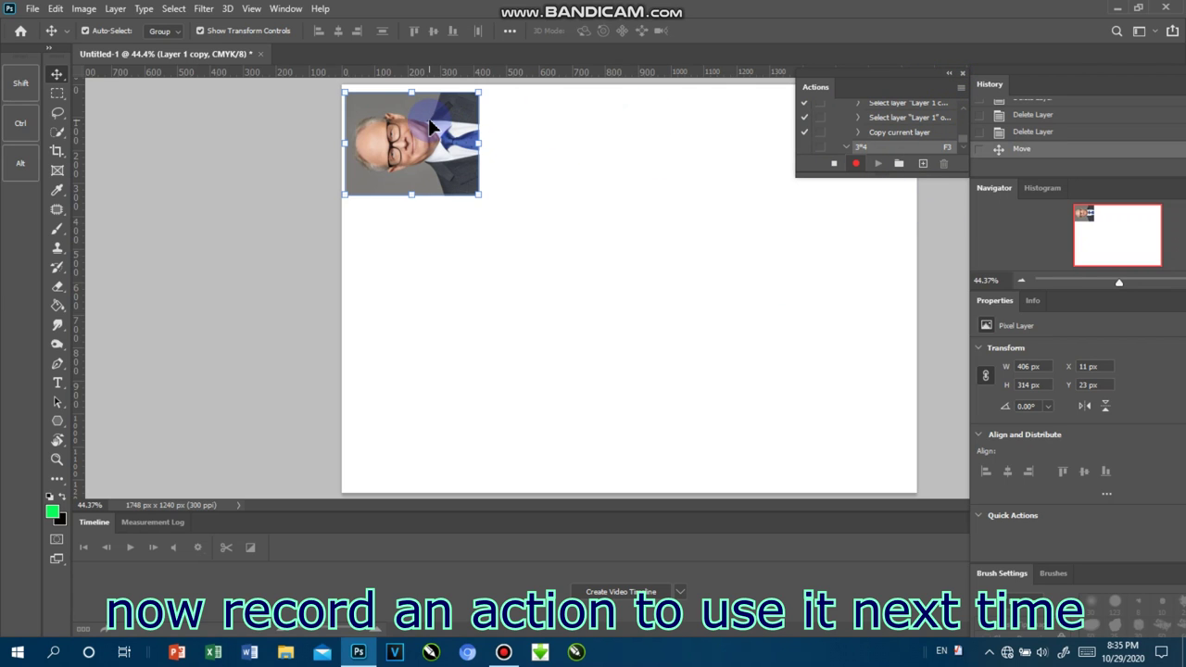
# Copy the photo downward into a three-photo column and select all three layers
pyautogui.moveTo(428, 118); pyautogui.dragTo(441, 348)
pyautogui.rightClick(456, 271)
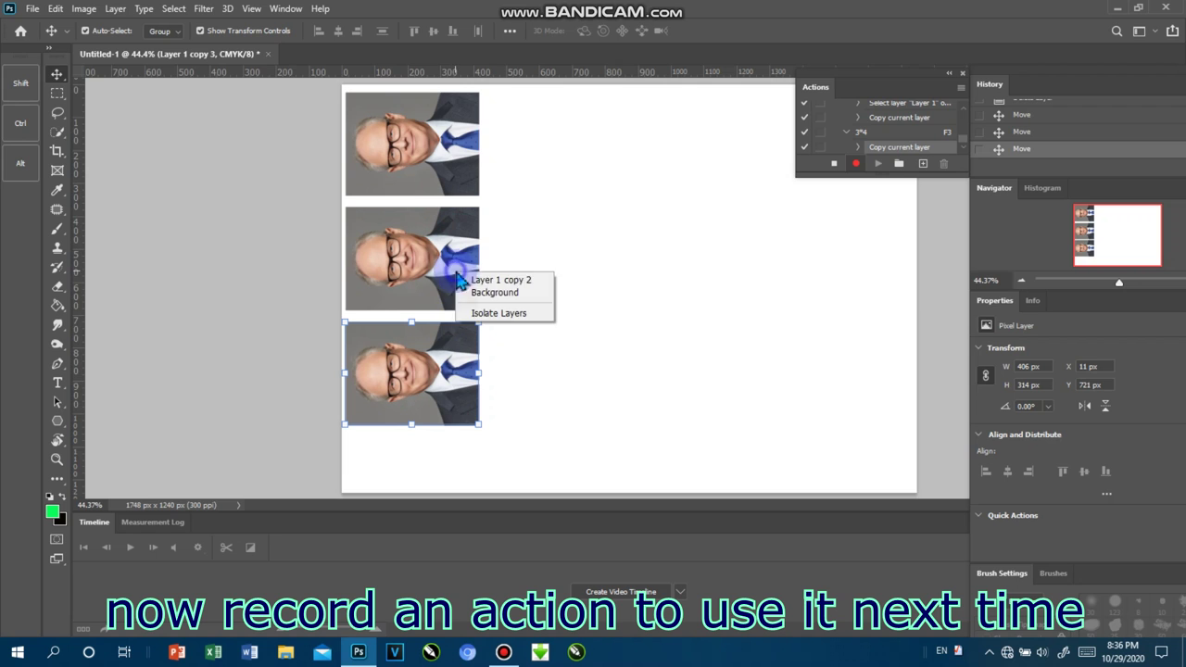
pyautogui.click(500, 275)
pyautogui.rightClick(443, 185)
pyautogui.click(486, 180)
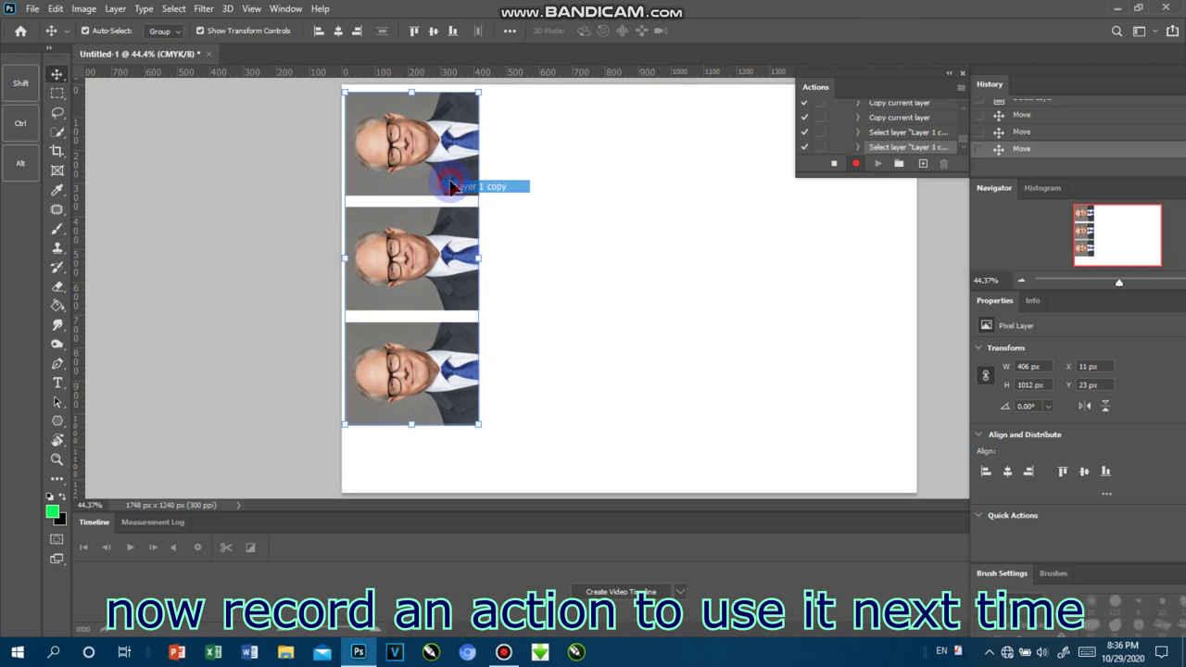
# Copy the column rightward into four columns and nudge it up to align the grid
pyautogui.moveTo(439, 185); pyautogui.dragTo(870, 192)
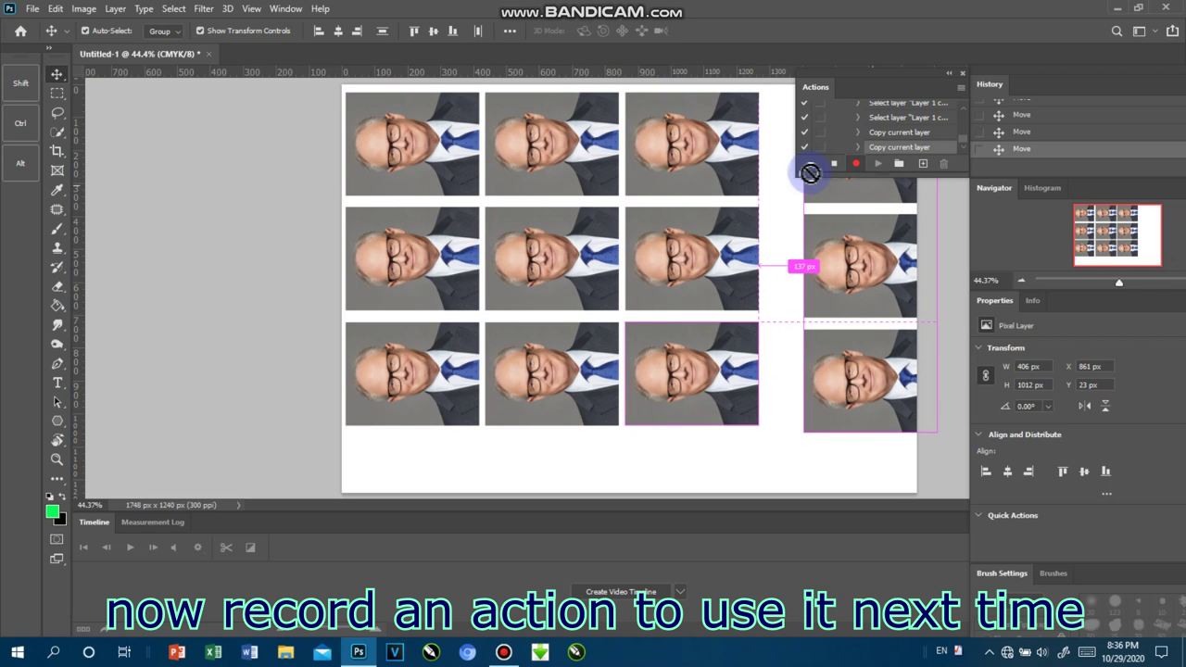
pyautogui.moveTo(789, 172)
pyautogui.mouseDown()
pyautogui.moveTo(845, 176)
pyautogui.moveTo(831, 179)
pyautogui.moveTo(839, 223)
pyautogui.mouseUp()
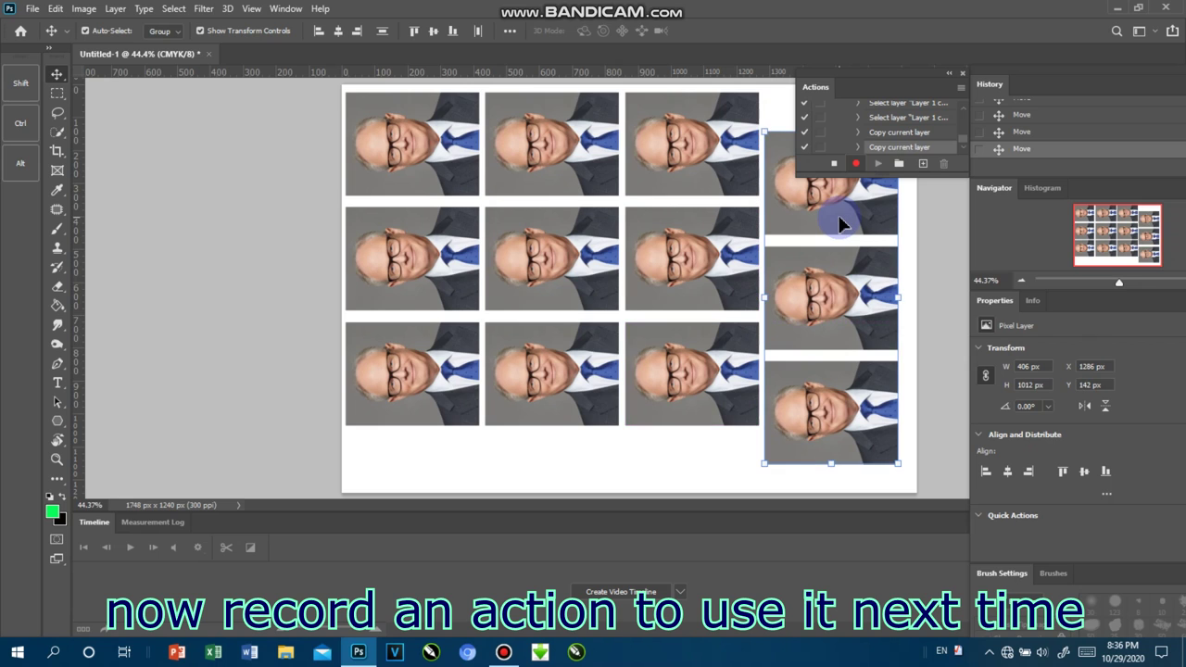
pyautogui.press('Up')
pyautogui.press('Up')
pyautogui.press('Up')
pyautogui.press('Up')
pyautogui.press('Up')
pyautogui.press('Up')
pyautogui.press('Up')
pyautogui.press('Up')
pyautogui.press('Up')
pyautogui.press('Up')
pyautogui.press('Up')
pyautogui.press('Up')
pyautogui.press('Up')
pyautogui.press('Up')
pyautogui.press('Up')
pyautogui.press('Up')
pyautogui.press('Up')
pyautogui.press('Up')
pyautogui.press('Up')
pyautogui.press('Up')
pyautogui.press('Up')
pyautogui.press('Up')
pyautogui.press('Up')
pyautogui.press('Up')
pyautogui.press('Up')
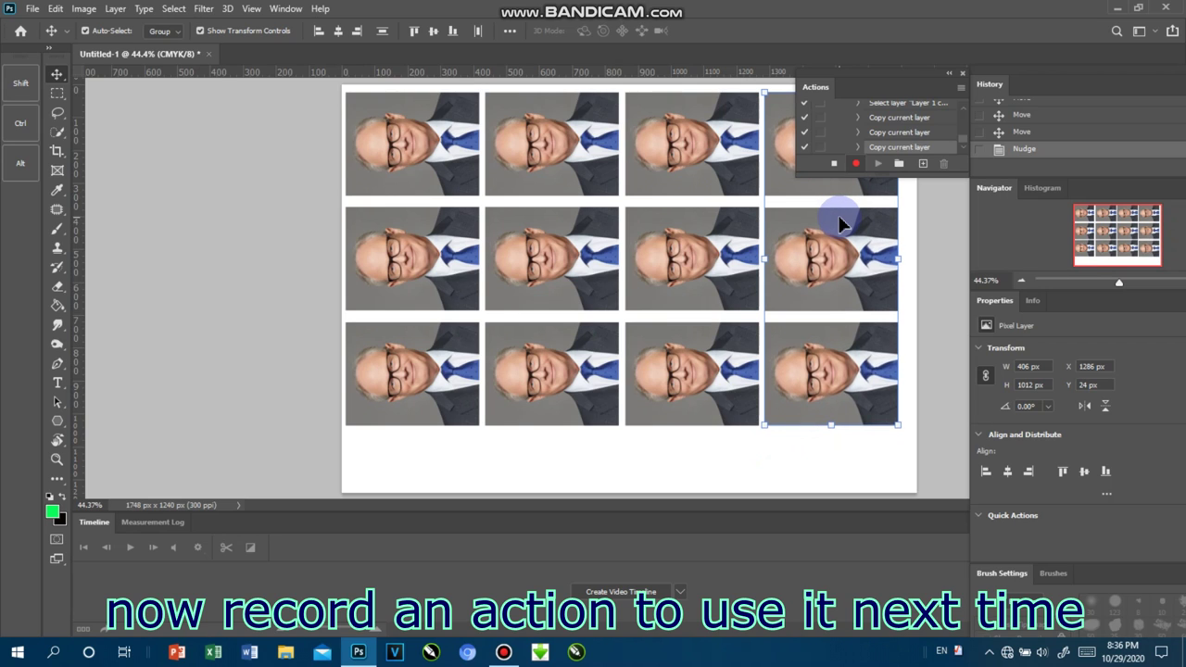
# Stop recording the 3*4 action, move the Actions panel top-right, and delete duplicated photos
pyautogui.click(832, 166)
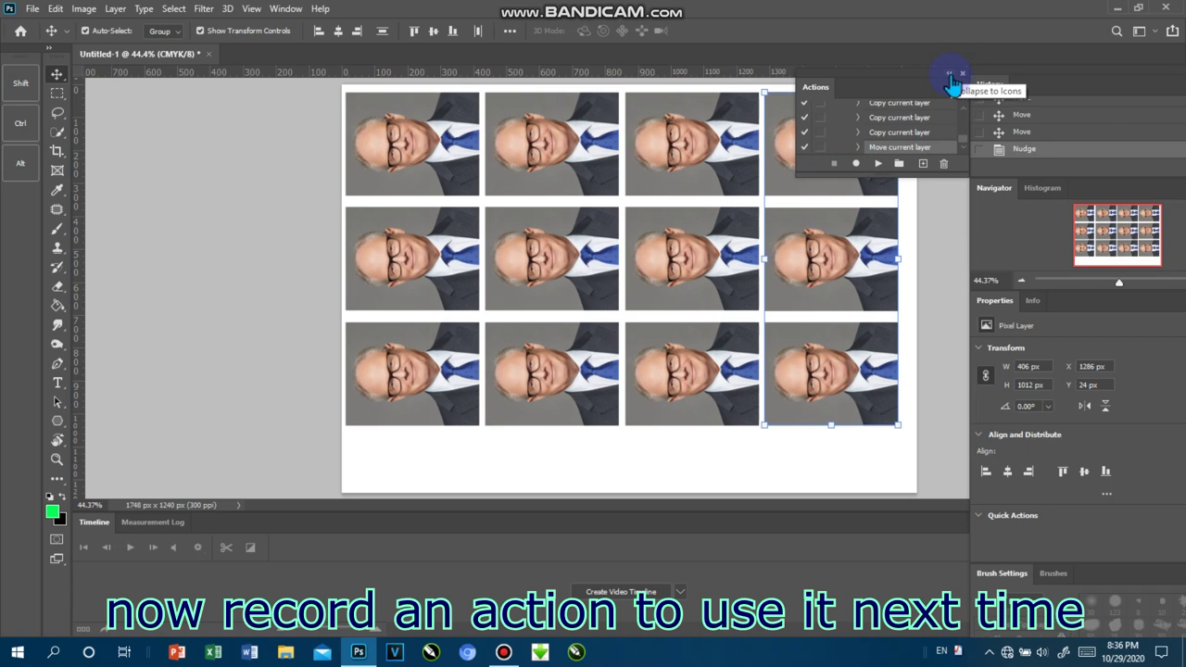
pyautogui.click(949, 76)
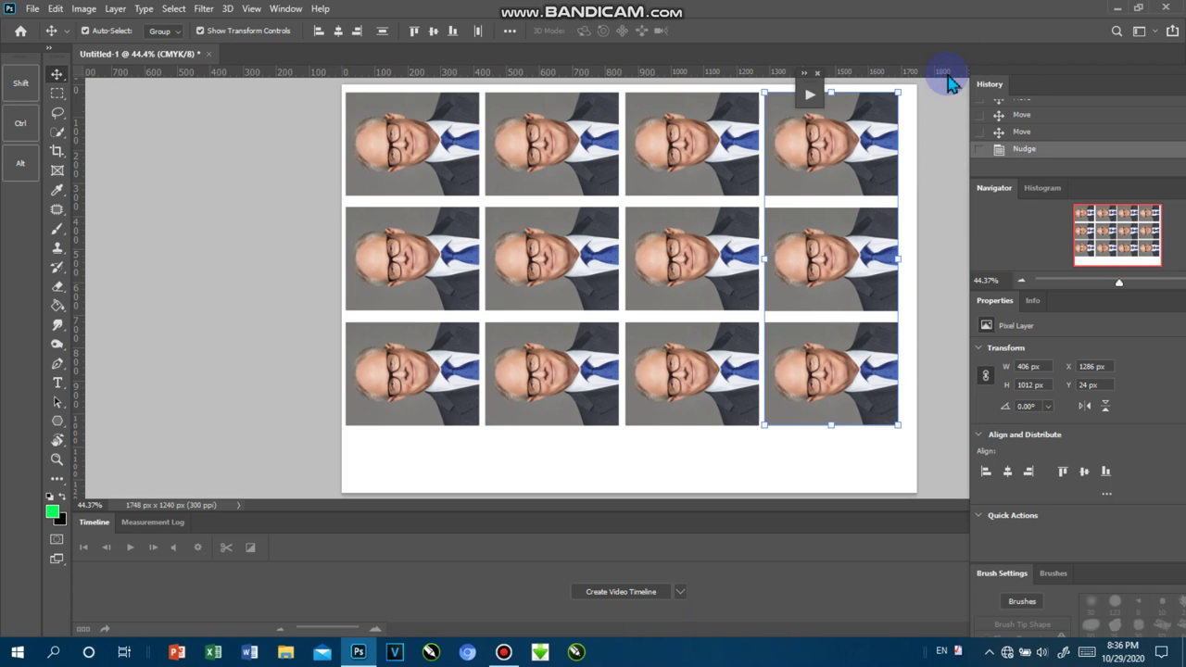
pyautogui.click(808, 85)
pyautogui.moveTo(887, 85)
pyautogui.mouseDown()
pyautogui.moveTo(1013, 28)
pyautogui.moveTo(995, 6)
pyautogui.mouseUp()
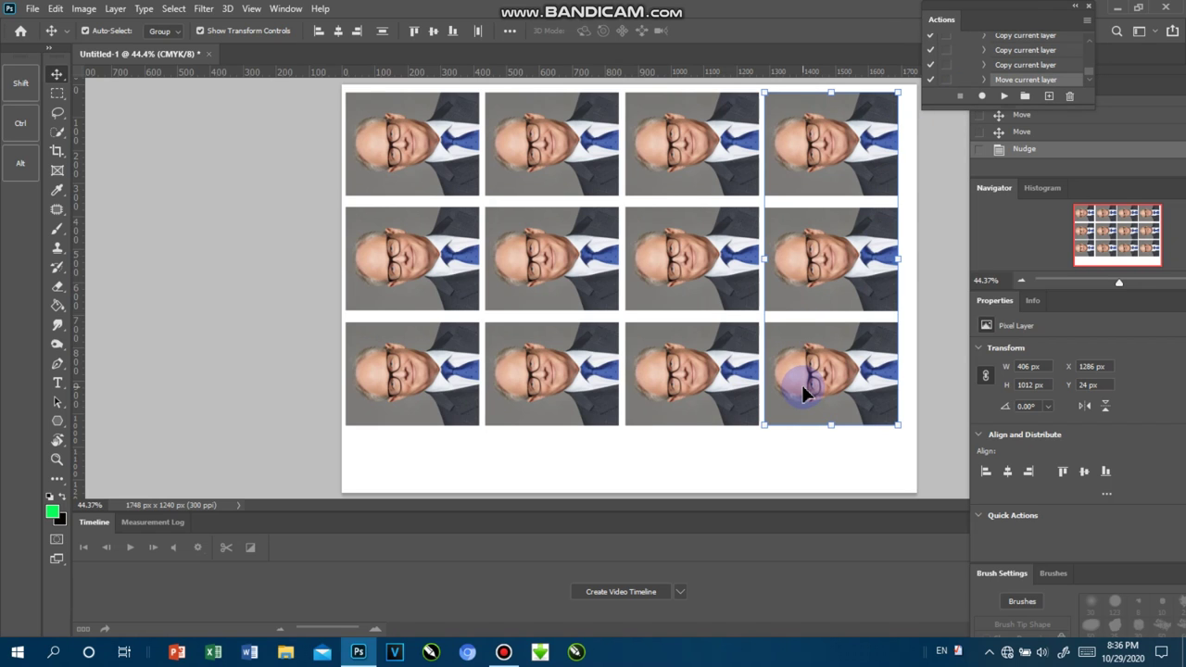
pyautogui.press('Delete')
pyautogui.press('Delete')
pyautogui.press('Delete')
pyautogui.press('Delete')
pyautogui.press('Delete')
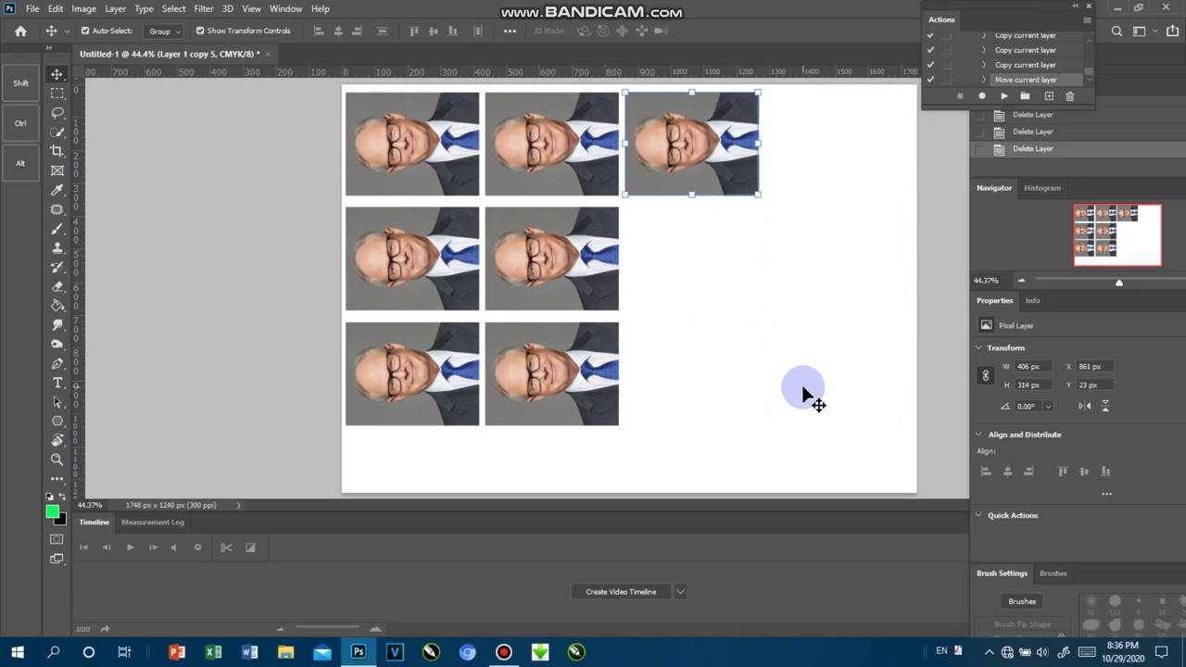
pyautogui.press('Delete')
# Delete the last photo copies to leave a blank sheet, then open File Explorer
pyautogui.press('Delete')
pyautogui.press('Delete')
pyautogui.press('Delete')
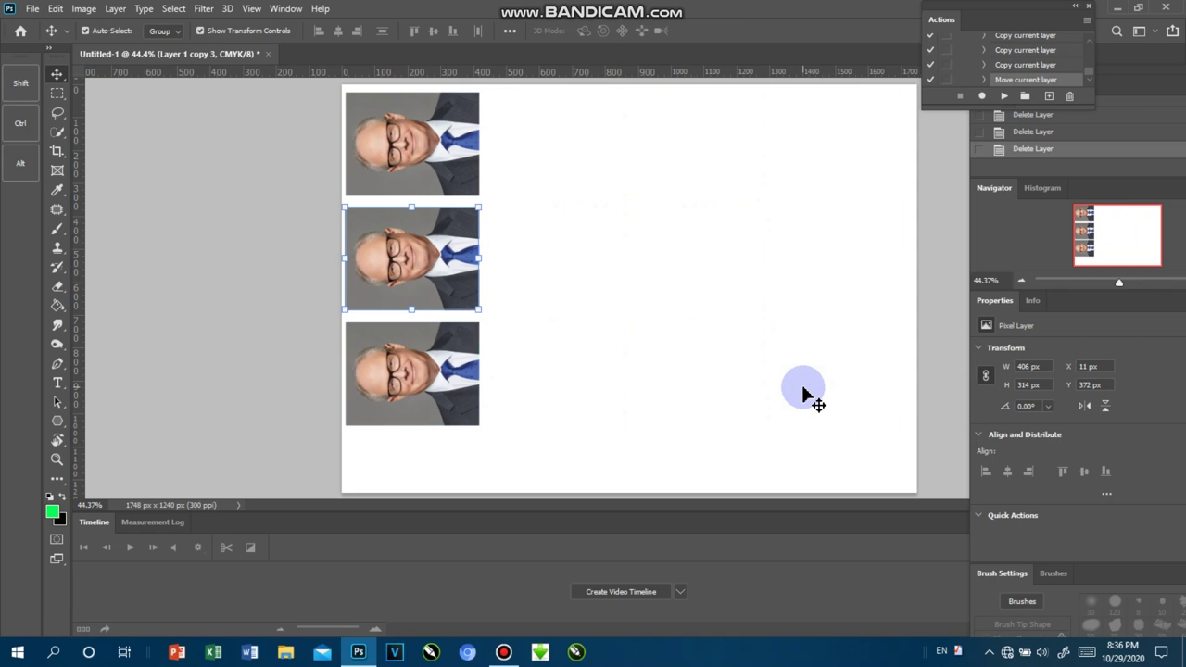
pyautogui.press('Delete')
pyautogui.press('Delete')
pyautogui.press('Delete')
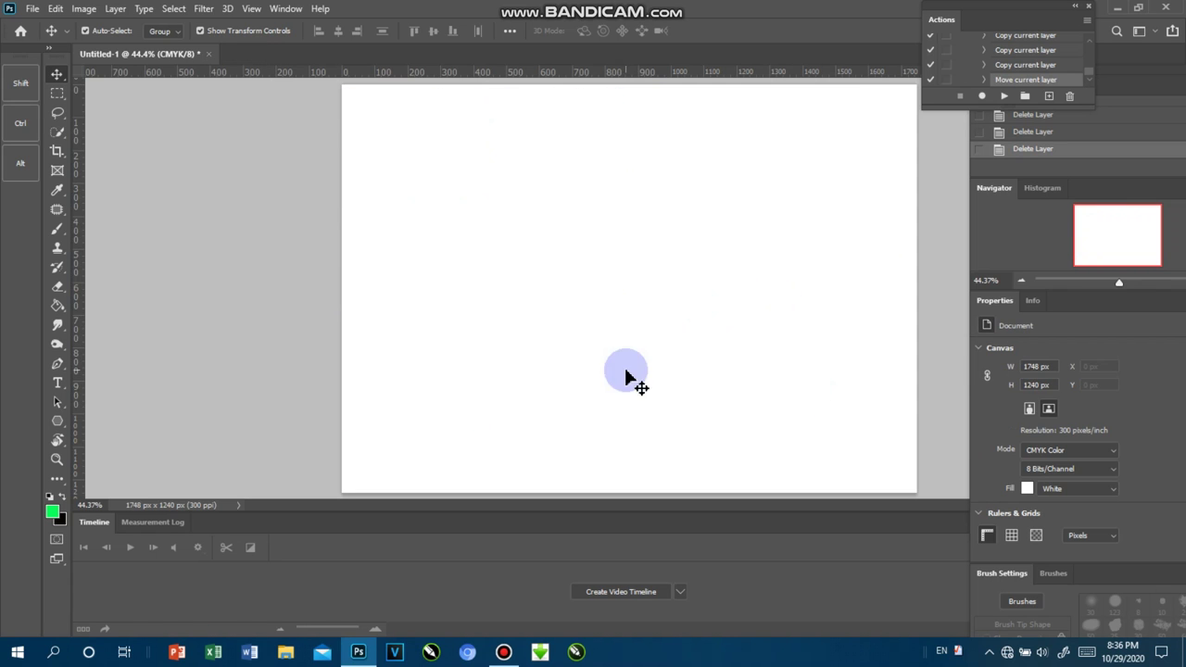
pyautogui.doubleClick(456, 312)
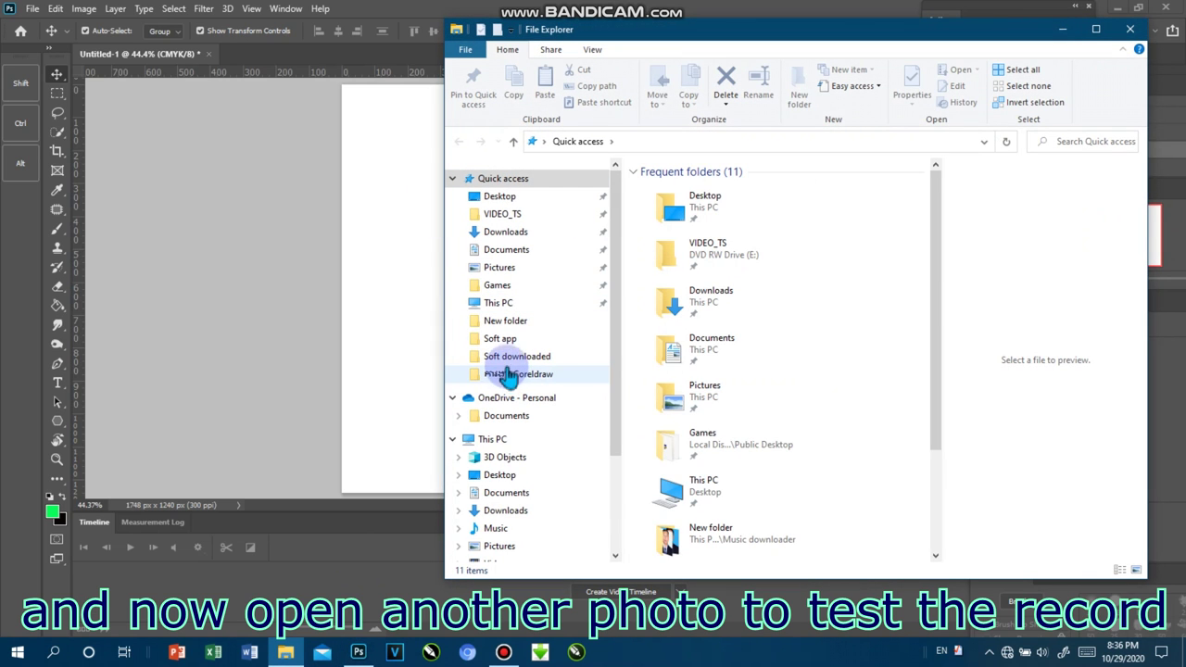
pyautogui.moveTo(615, 357)
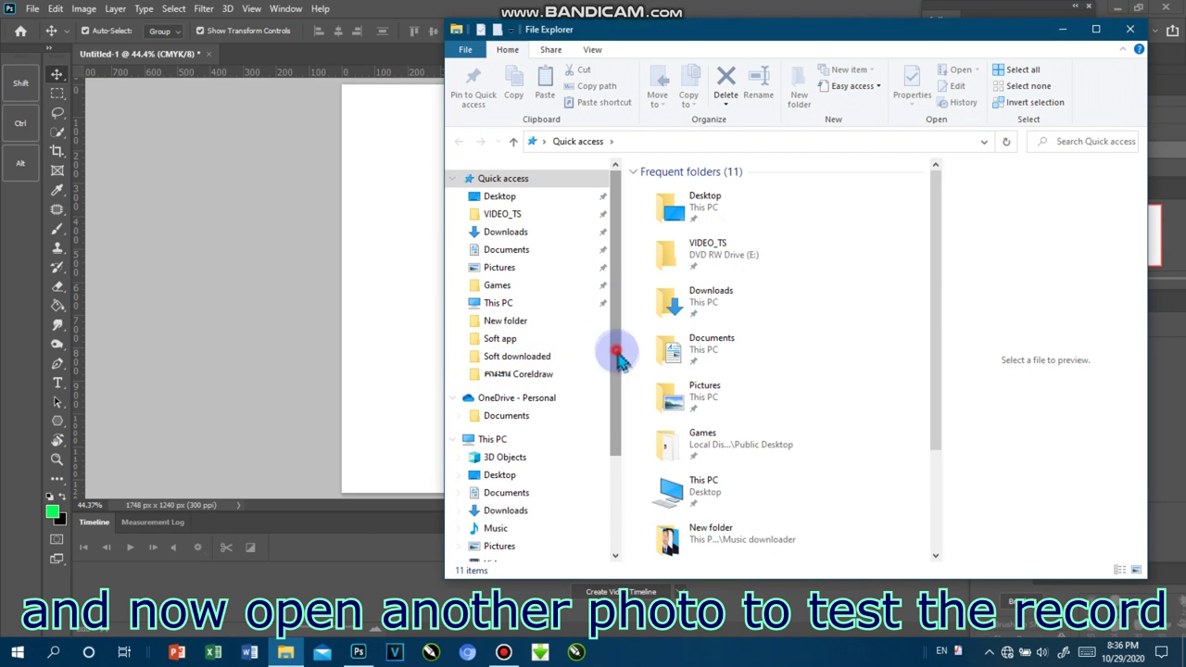
# Open the photos folder on USB Drive (F:) and show it as Large icons
pyautogui.moveTo(619, 359); pyautogui.dragTo(612, 505)
pyautogui.click(474, 525)
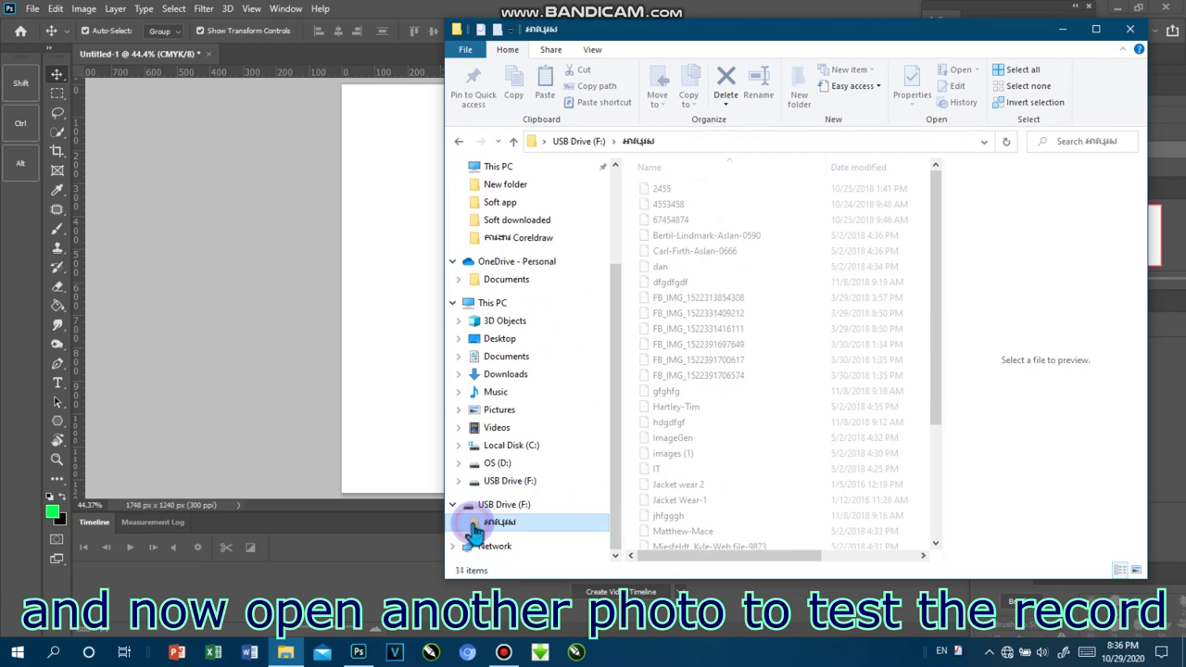
pyautogui.click(587, 52)
pyautogui.click(688, 71)
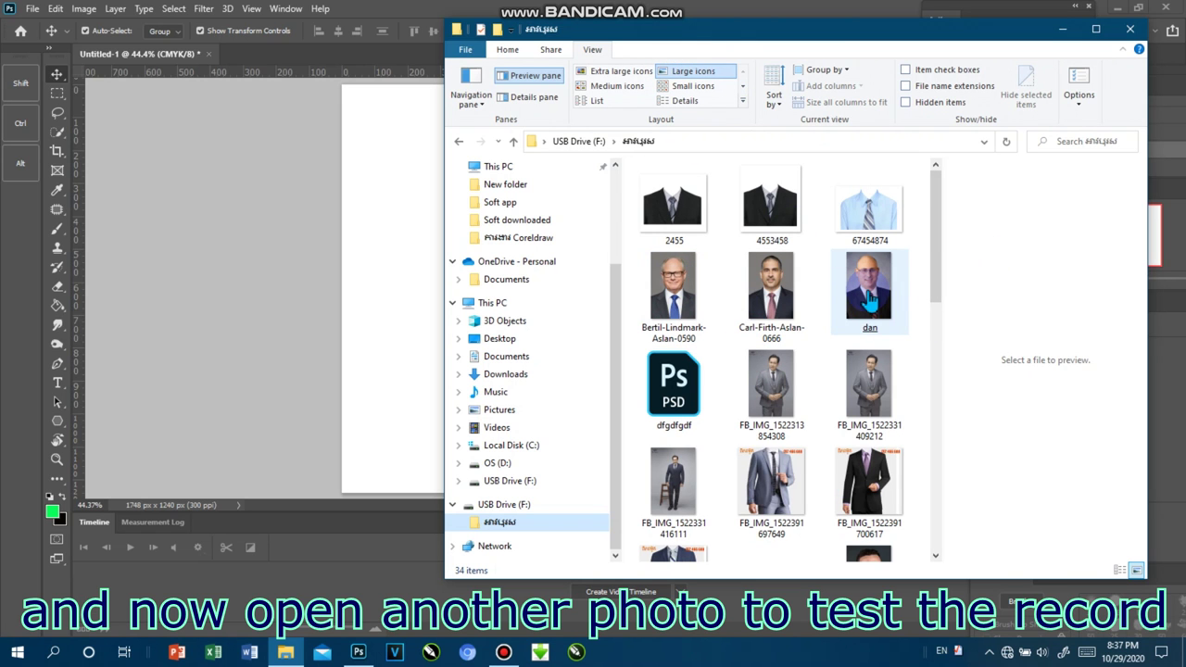
# Preview the bald man's portrait dan.png, then drag it into Photoshop
pyautogui.doubleClick(868, 299)
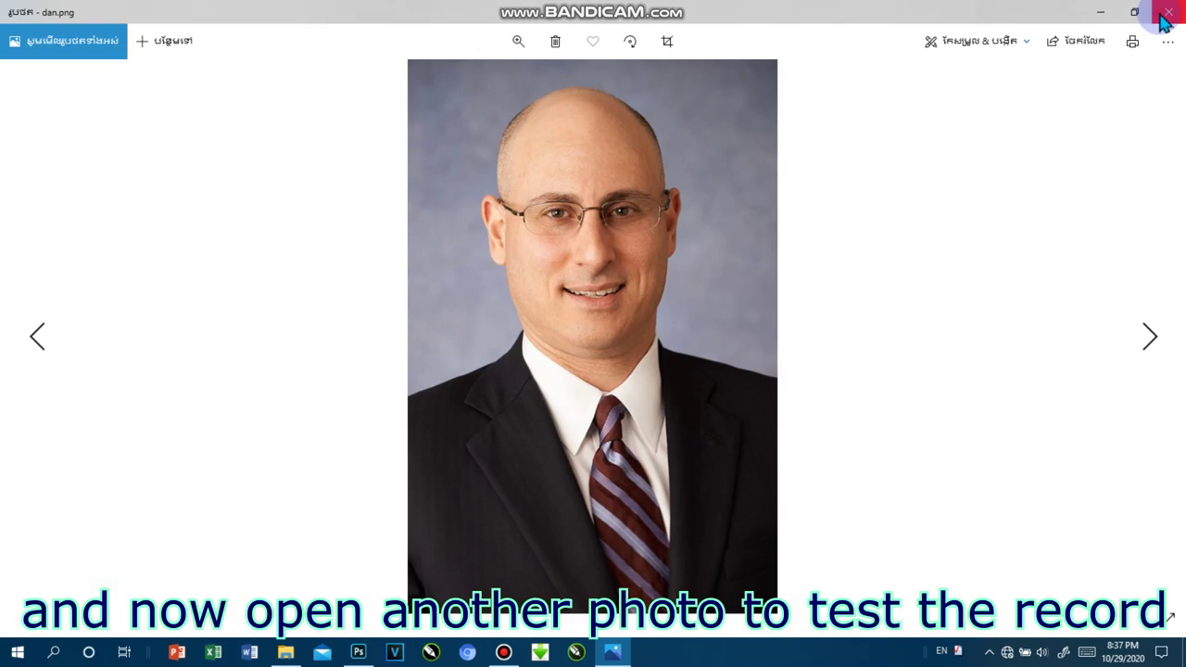
pyautogui.click(1168, 9)
pyautogui.rightClick(851, 283)
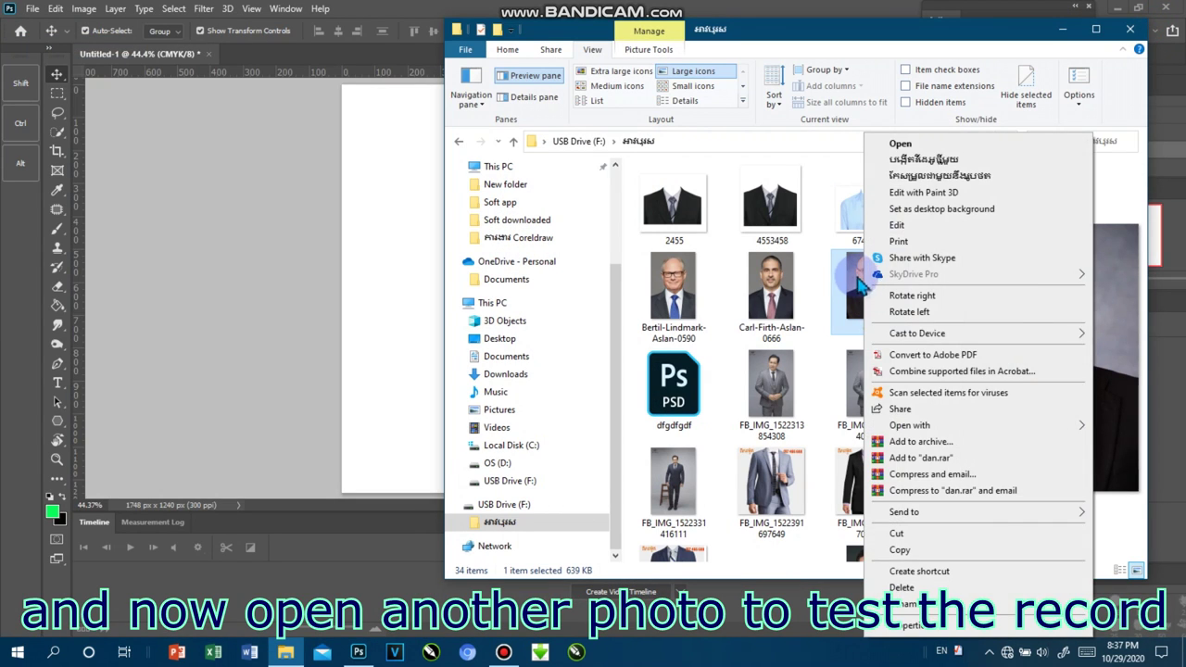
pyautogui.click(853, 277)
pyautogui.doubleClick(866, 278)
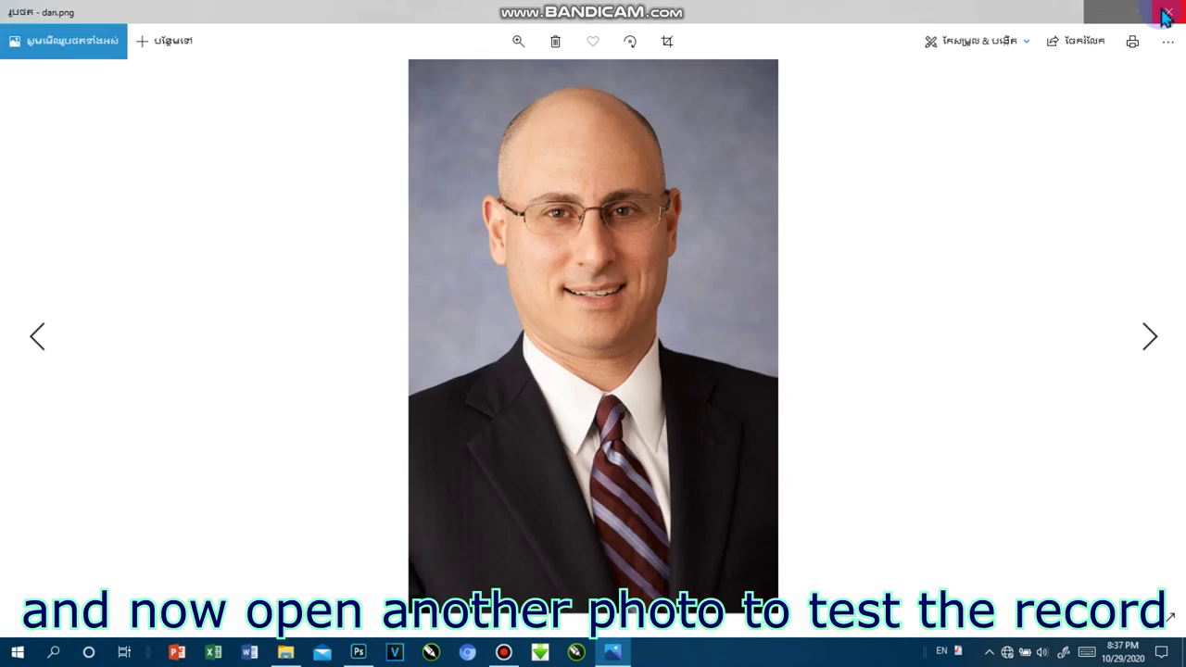
pyautogui.click(1164, 16)
pyautogui.moveTo(866, 283)
pyautogui.mouseDown()
pyautogui.moveTo(228, 87)
pyautogui.moveTo(245, 63)
pyautogui.mouseUp()
# Crop dan.png at ratio 3.4:4.4 to 721×934 px and float it in its own window
pyautogui.click(57, 151)
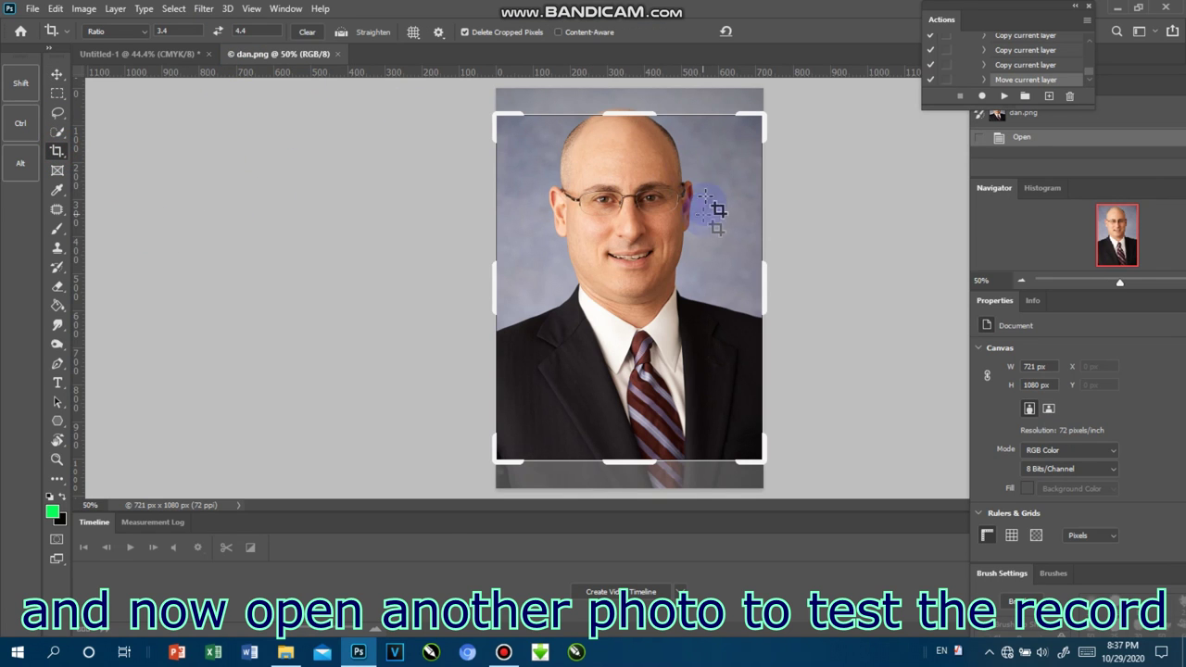
pyautogui.click(881, 156)
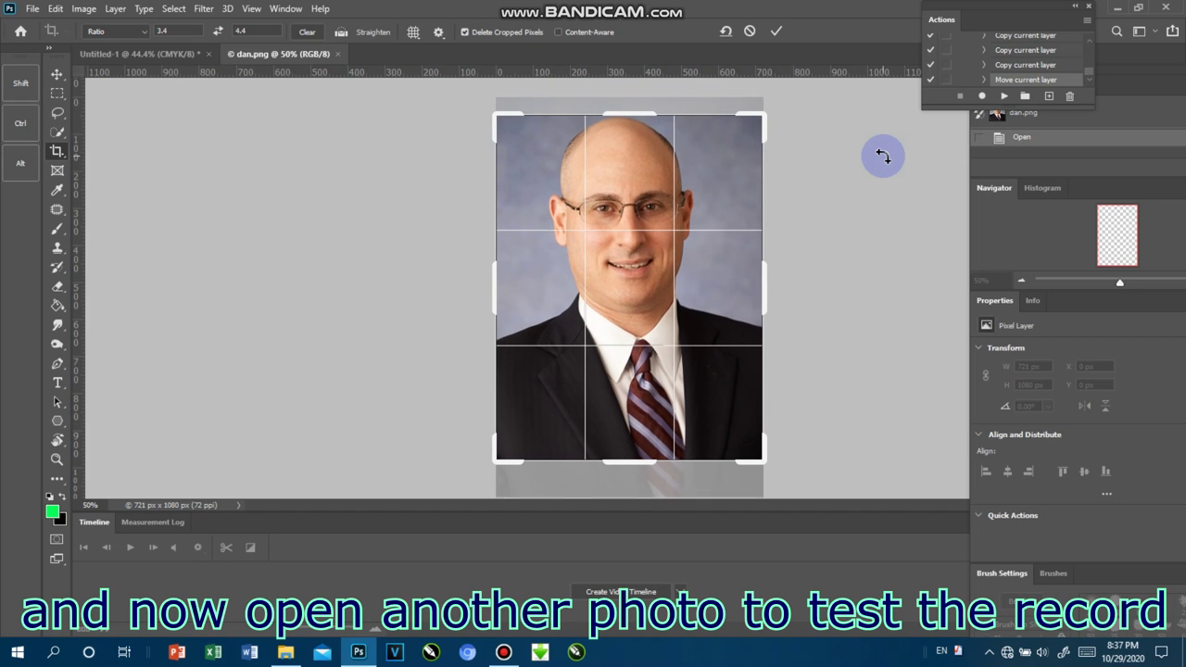
pyautogui.press('Return')
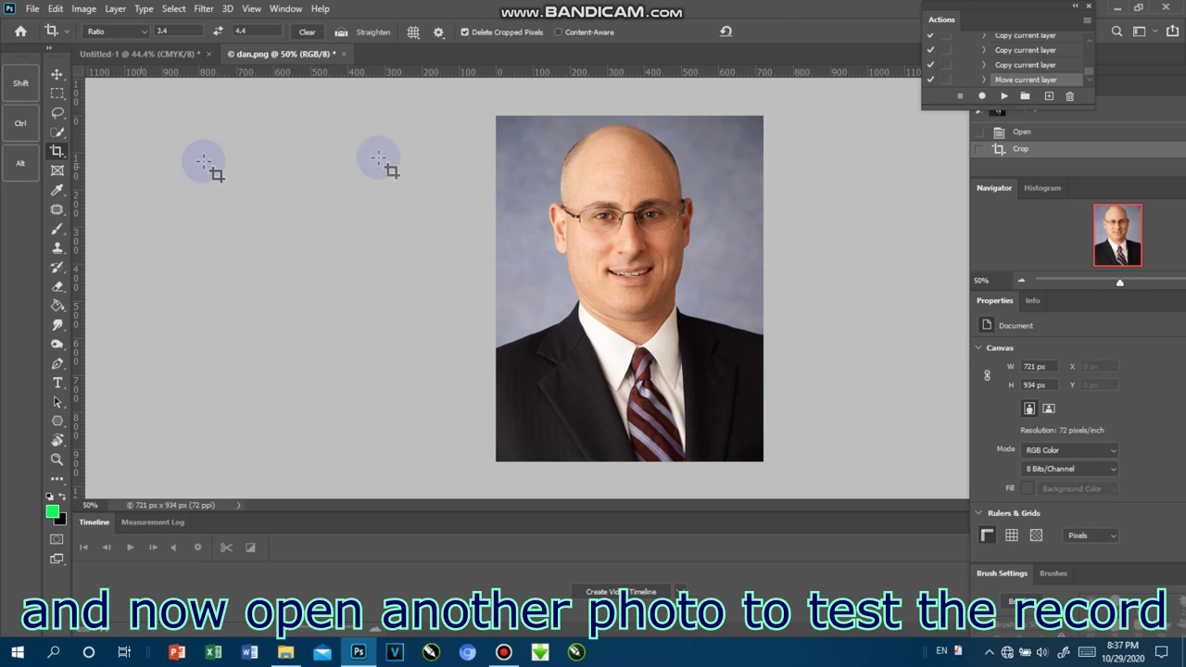
pyautogui.moveTo(253, 53); pyautogui.dragTo(258, 128)
# Move the dan portrait onto Untitled-1 and close dan.png without saving
pyautogui.click(56, 75)
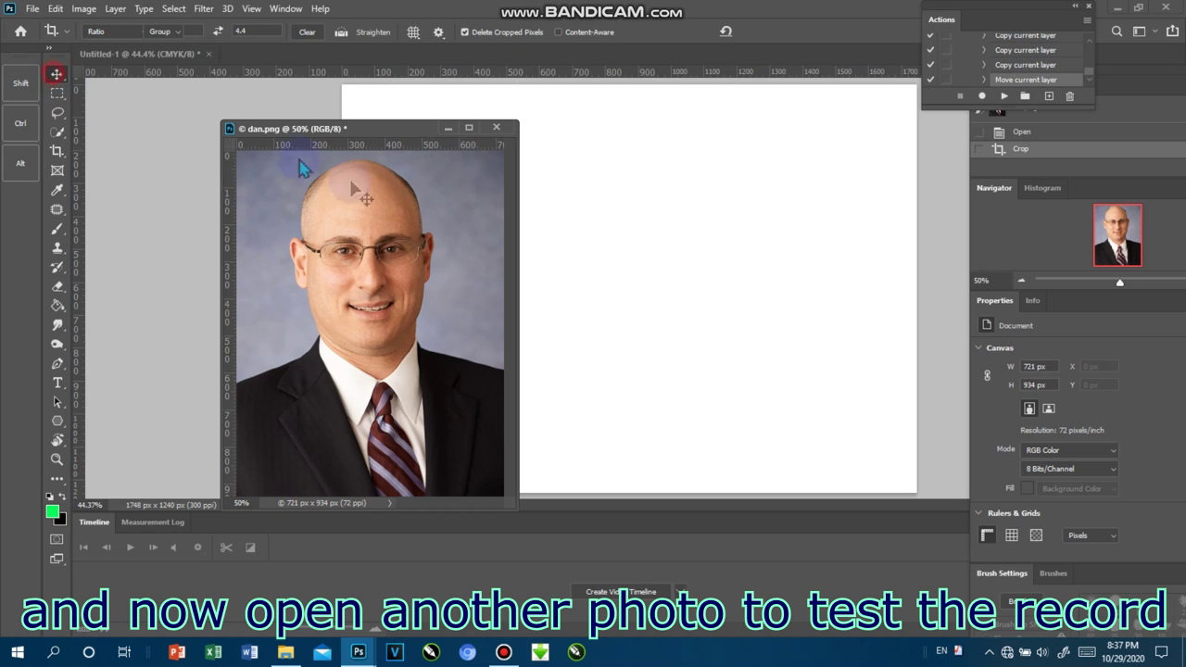
pyautogui.moveTo(315, 189); pyautogui.dragTo(630, 199)
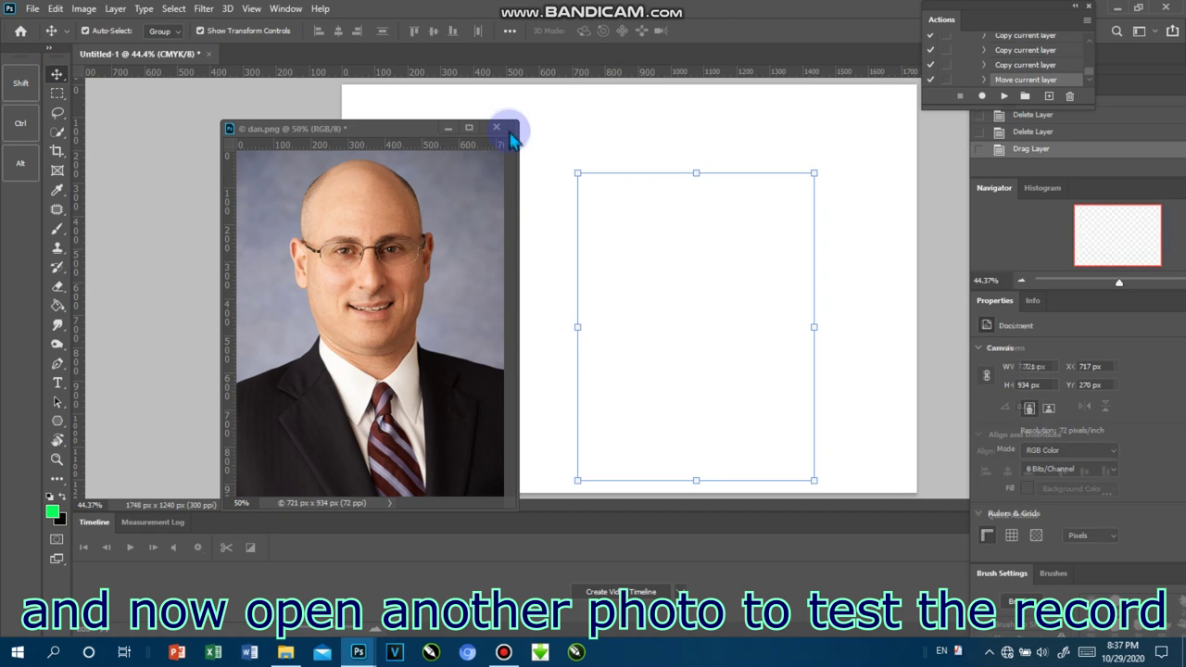
pyautogui.click(500, 129)
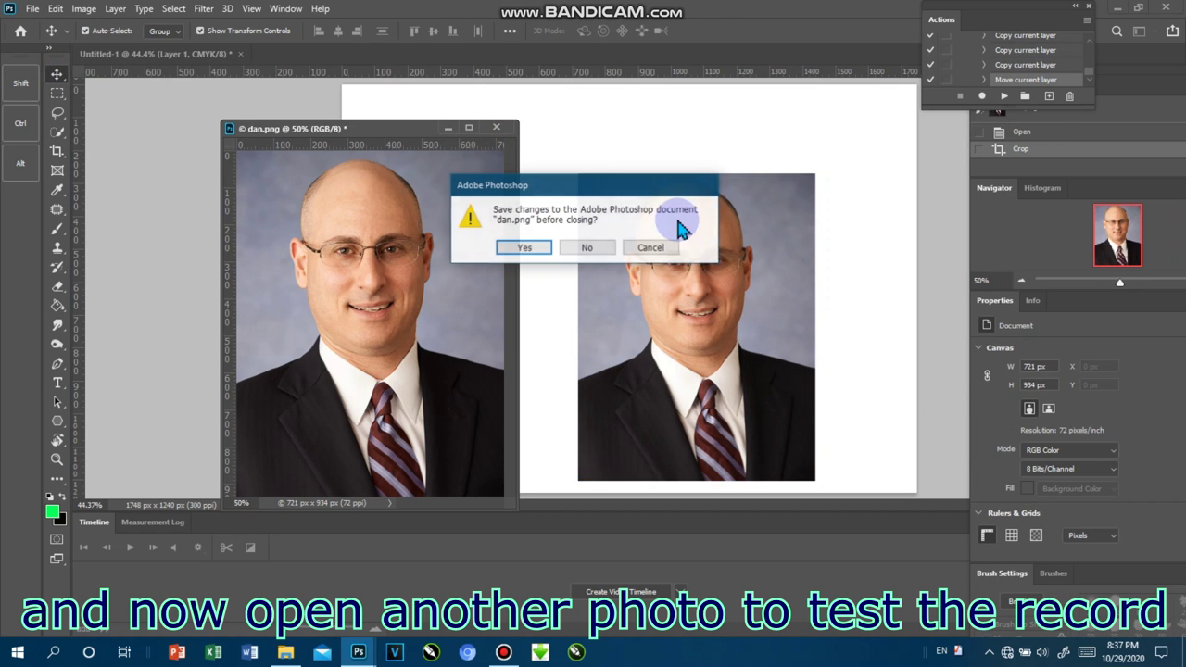
pyautogui.click(589, 252)
# Place the portrait top-left at 395×512 px and duplicate it below
pyautogui.moveTo(681, 202)
pyautogui.mouseDown()
pyautogui.moveTo(488, 156)
pyautogui.moveTo(477, 140)
pyautogui.mouseUp()
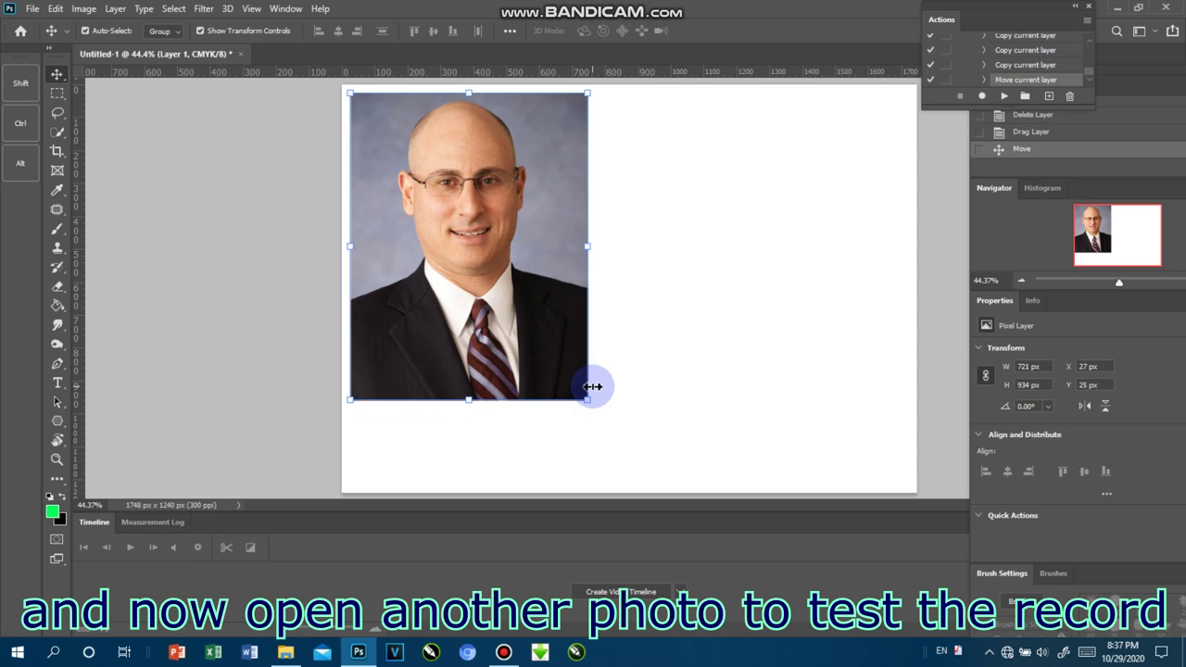
pyautogui.press('Left')
pyautogui.press('Up')
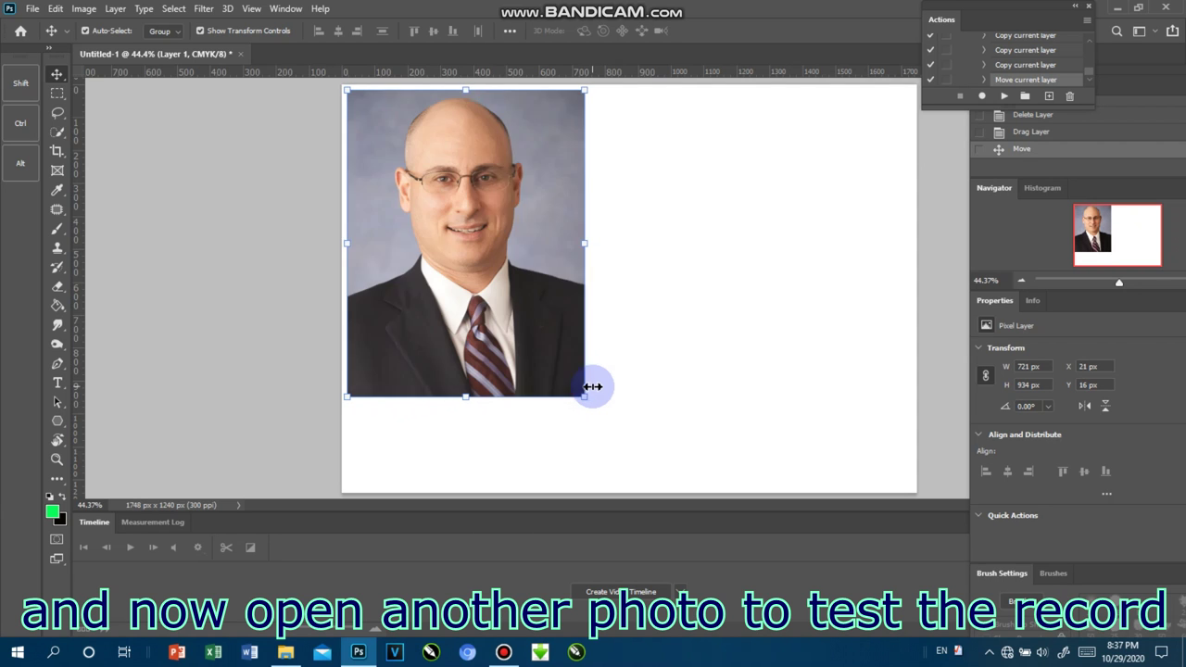
pyautogui.moveTo(584, 397); pyautogui.dragTo(492, 247)
pyautogui.click(58, 76)
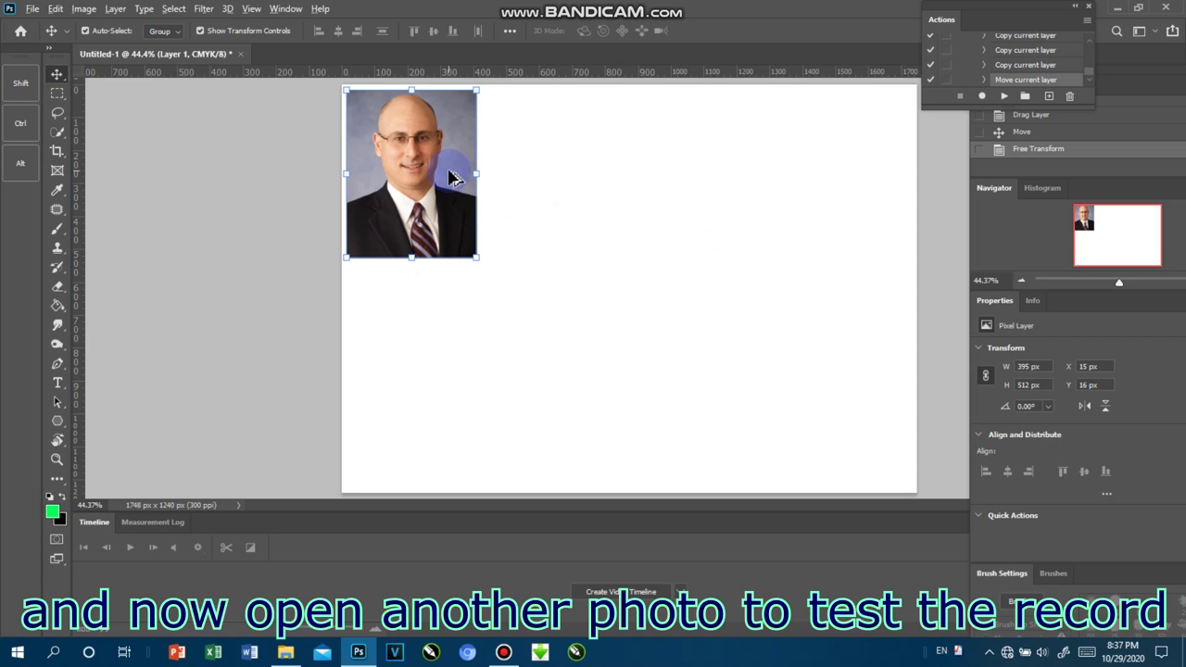
pyautogui.moveTo(452, 171); pyautogui.dragTo(444, 273)
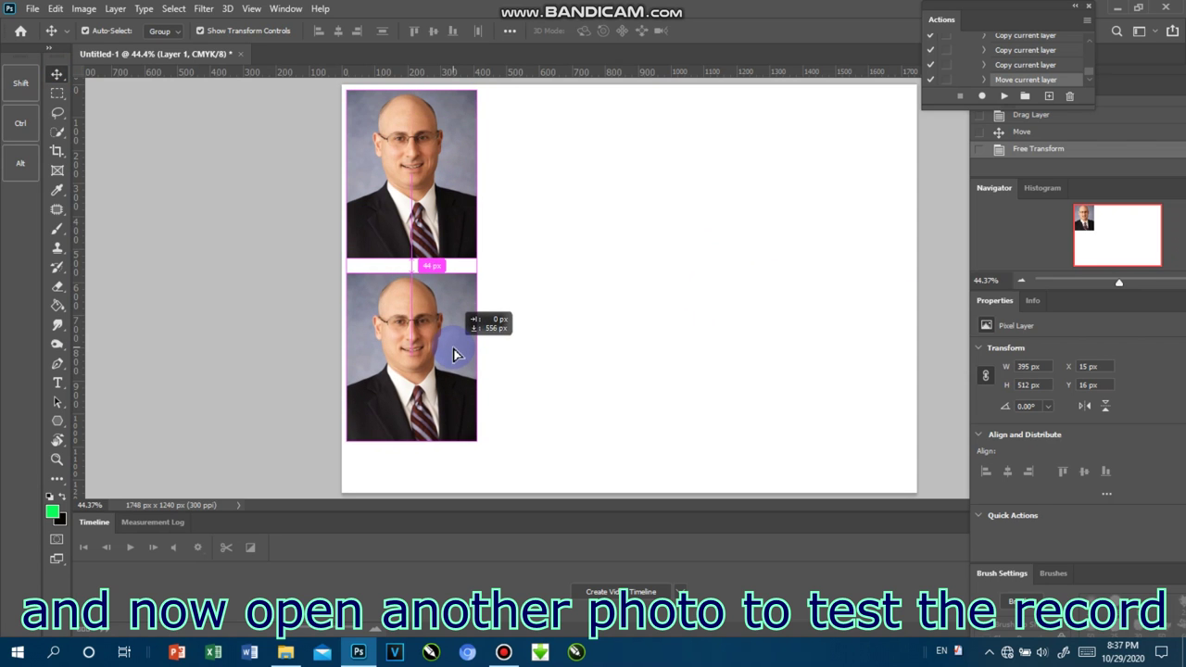
# Rotate the duplicate portrait -90° and move it up over the original
pyautogui.hotkey('ctrl', 't')
pyautogui.moveTo(478, 266); pyautogui.dragTo(321, 292)
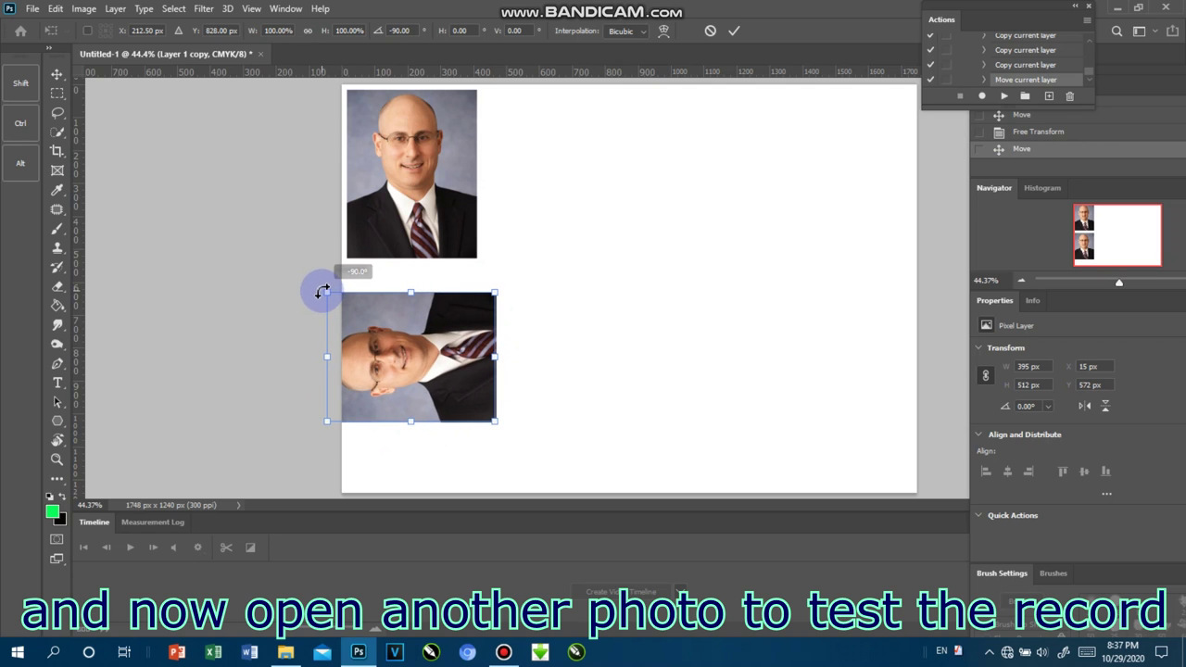
pyautogui.click(57, 74)
pyautogui.moveTo(412, 322)
pyautogui.mouseDown()
pyautogui.moveTo(463, 231)
pyautogui.moveTo(445, 129)
pyautogui.mouseUp()
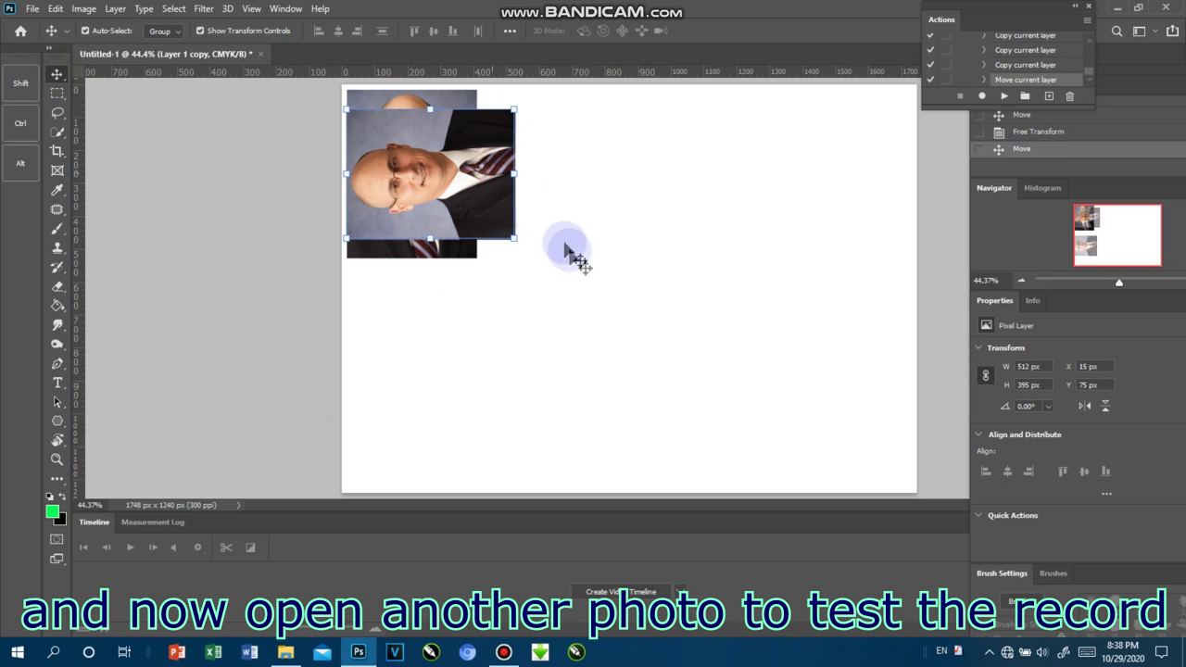
# Scale the rotated portrait down to about 77%, matching the upright photo's width
pyautogui.moveTo(515, 239); pyautogui.dragTo(482, 202)
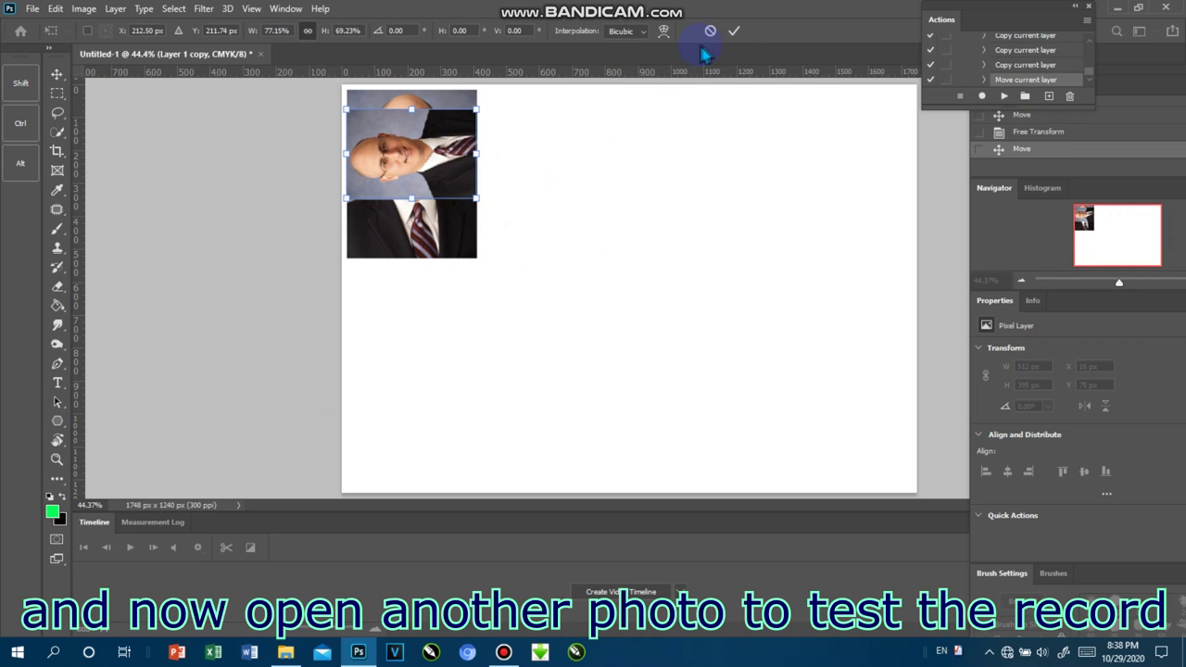
pyautogui.click(735, 31)
pyautogui.hotkey('ctrl', 'z')
pyautogui.hotkey('ctrl', 't')
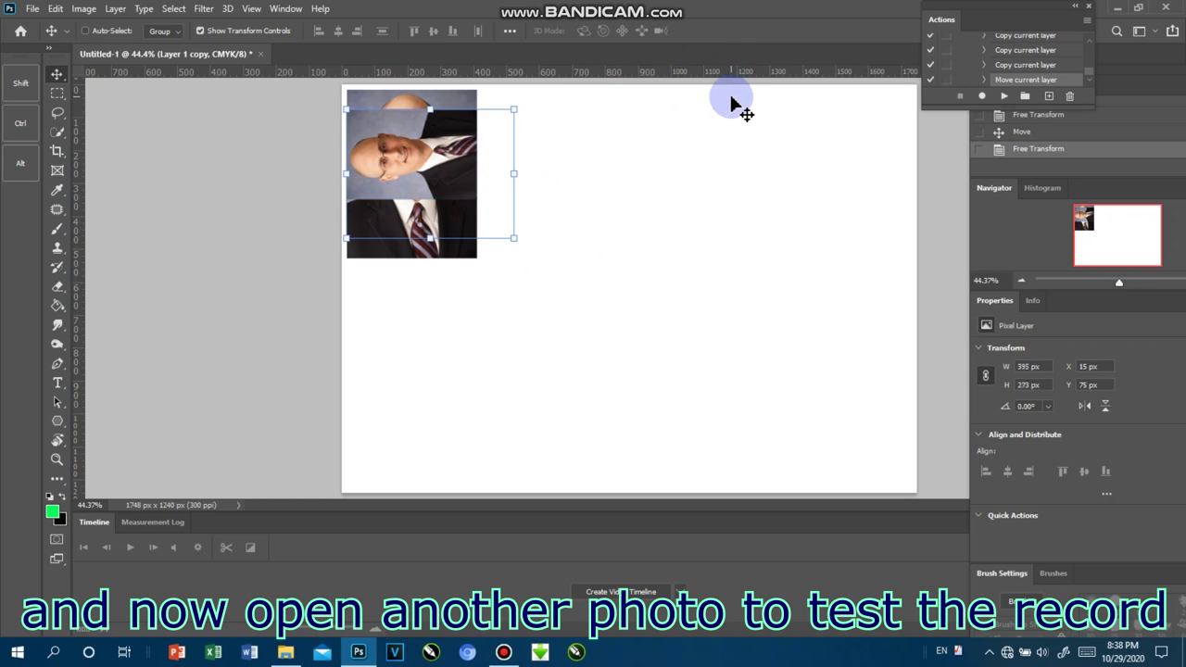
pyautogui.moveTo(515, 241); pyautogui.dragTo(481, 206)
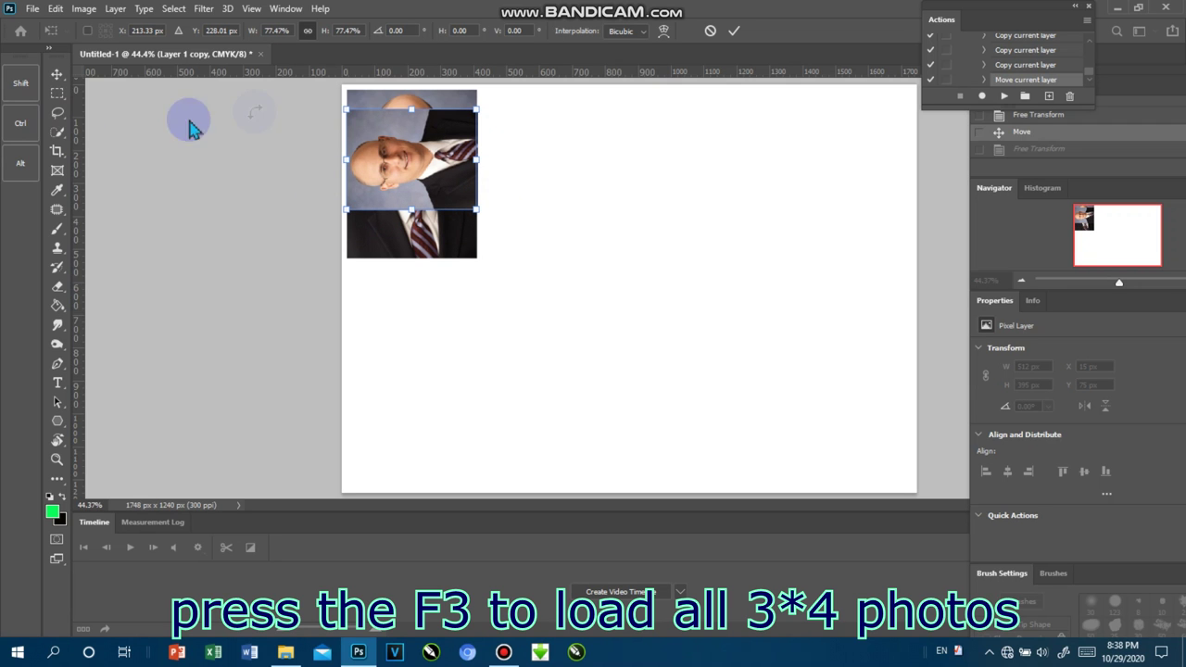
# Move the rotated copy aside and delete the upright Layer 1 photo
pyautogui.click(734, 34)
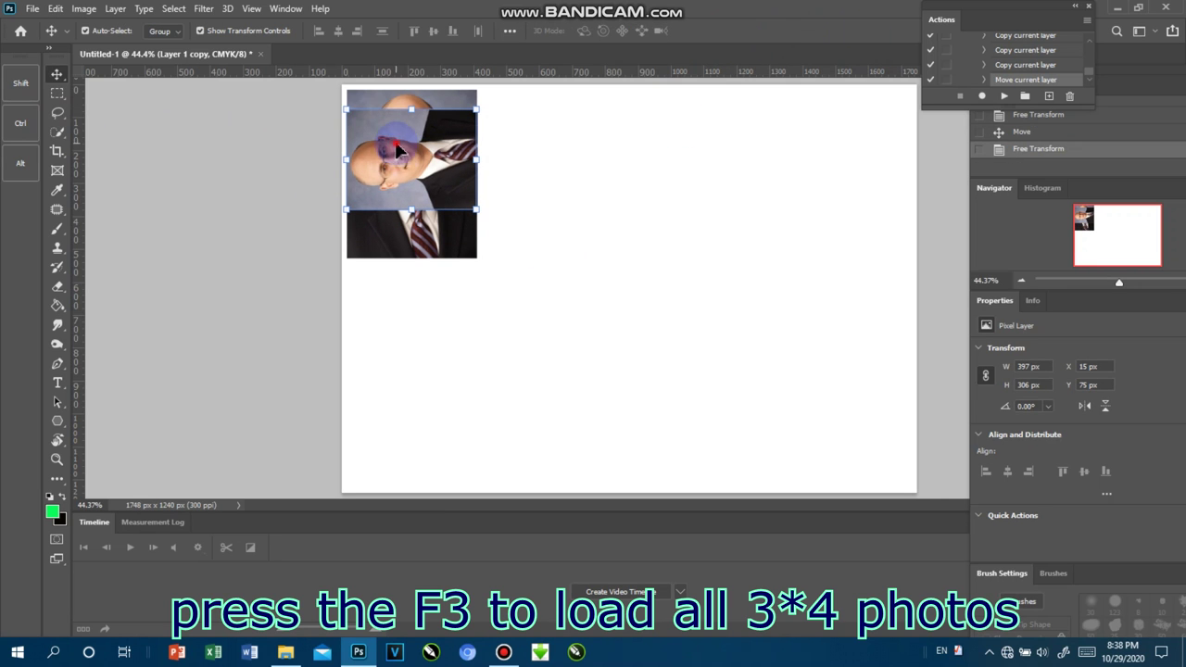
pyautogui.moveTo(419, 158); pyautogui.dragTo(635, 204)
pyautogui.rightClick(419, 157)
pyautogui.click(463, 158)
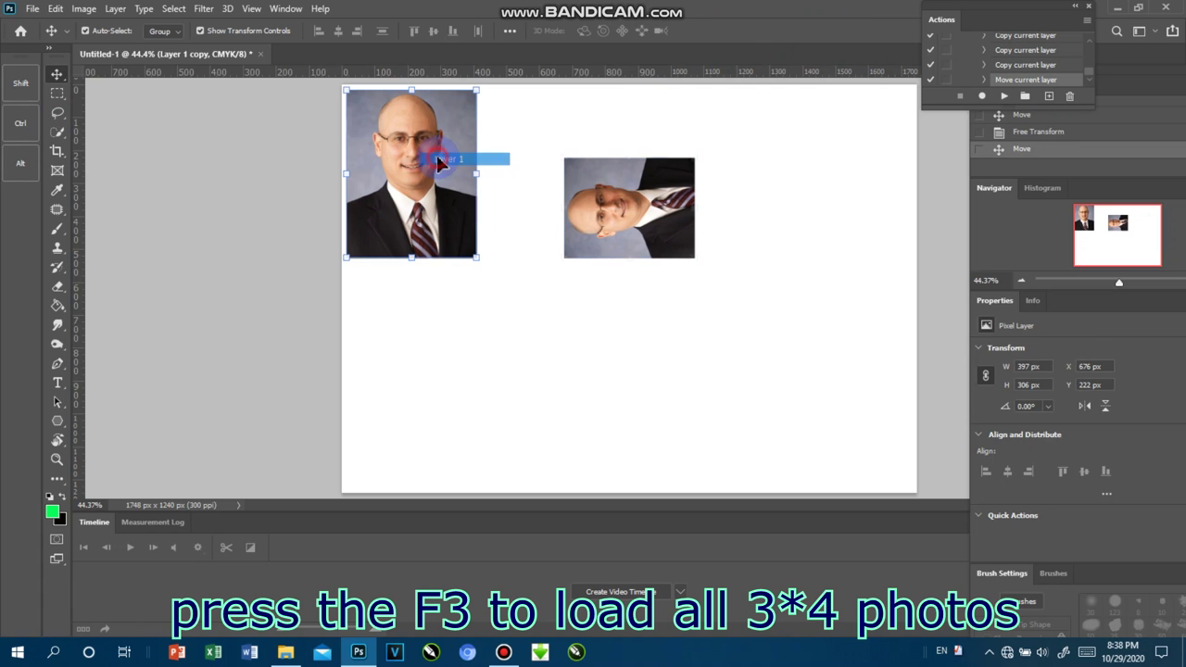
pyautogui.click(597, 199)
pyautogui.press('Delete')
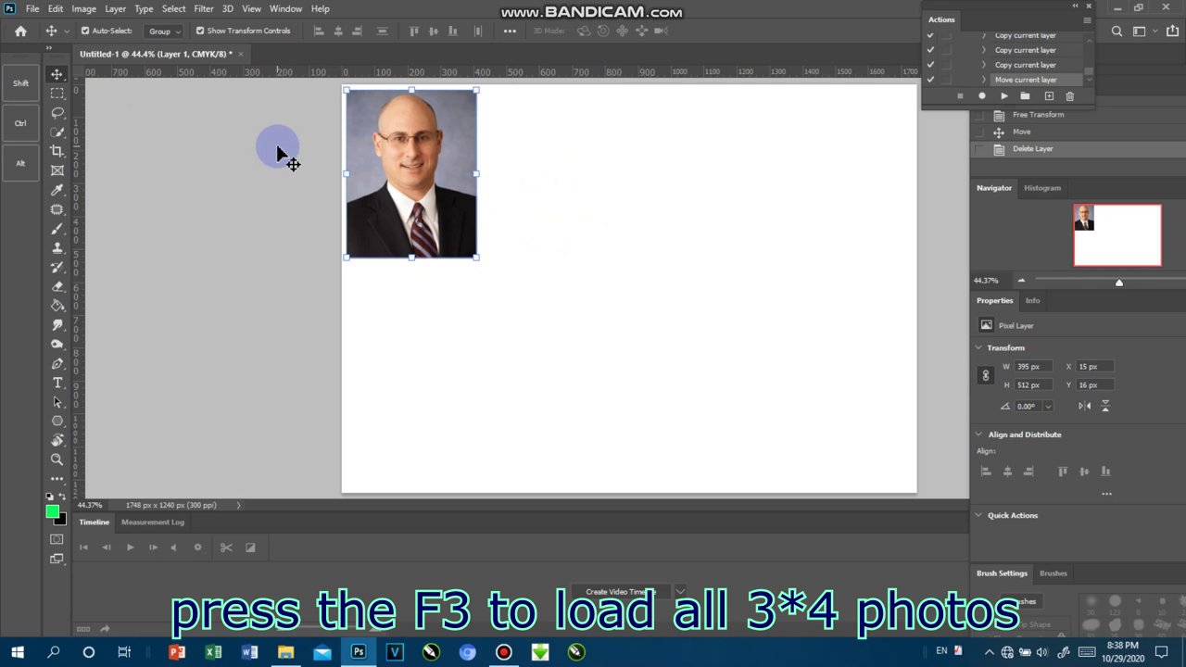
pyautogui.hotkey('ctrl', 'z')
pyautogui.rightClick(410, 134)
pyautogui.click(414, 141)
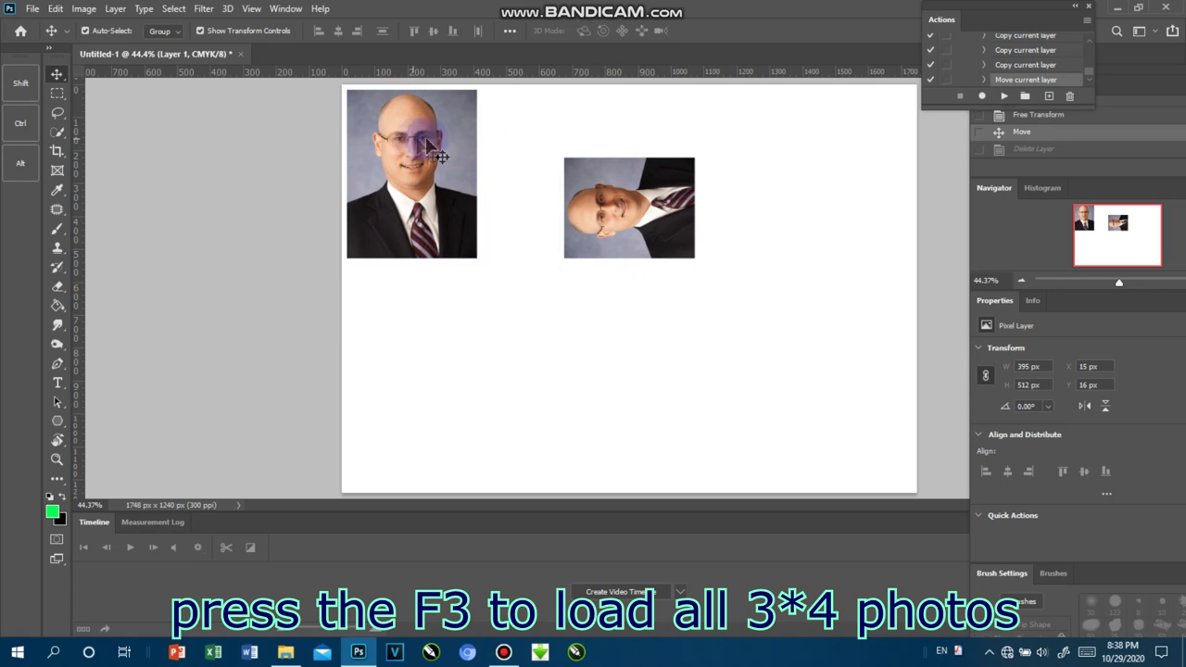
pyautogui.press('Delete')
# Place Layer 1 copy in the top-left corner and play the 3*4 action with F3
pyautogui.rightClick(626, 169)
pyautogui.click(648, 183)
pyautogui.moveTo(633, 183); pyautogui.dragTo(395, 108)
pyautogui.press('Left')
pyautogui.press('Left')
pyautogui.press('Left')
pyautogui.press('Left')
pyautogui.press('Left')
pyautogui.press('Left')
pyautogui.press('Left')
pyautogui.press('Left')
pyautogui.press('Left')
pyautogui.press('F3')
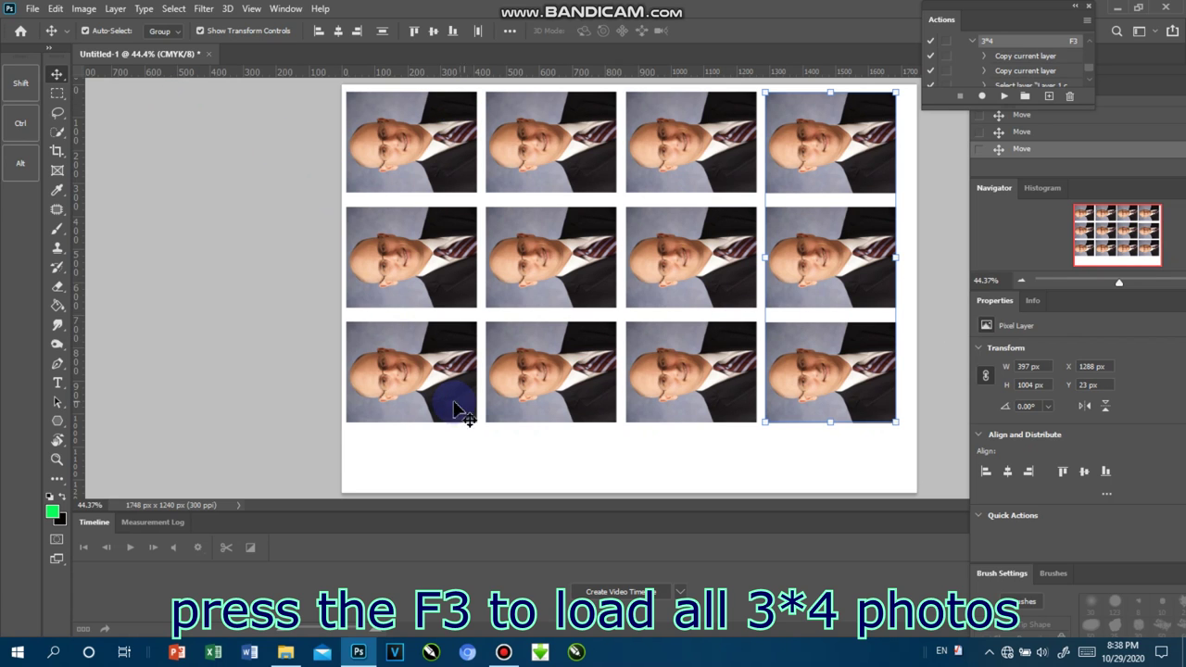
# Type "That's ok 3*4" in green AKbalthom KhmerHand 36 pt and position it under the grid
pyautogui.press('F3')
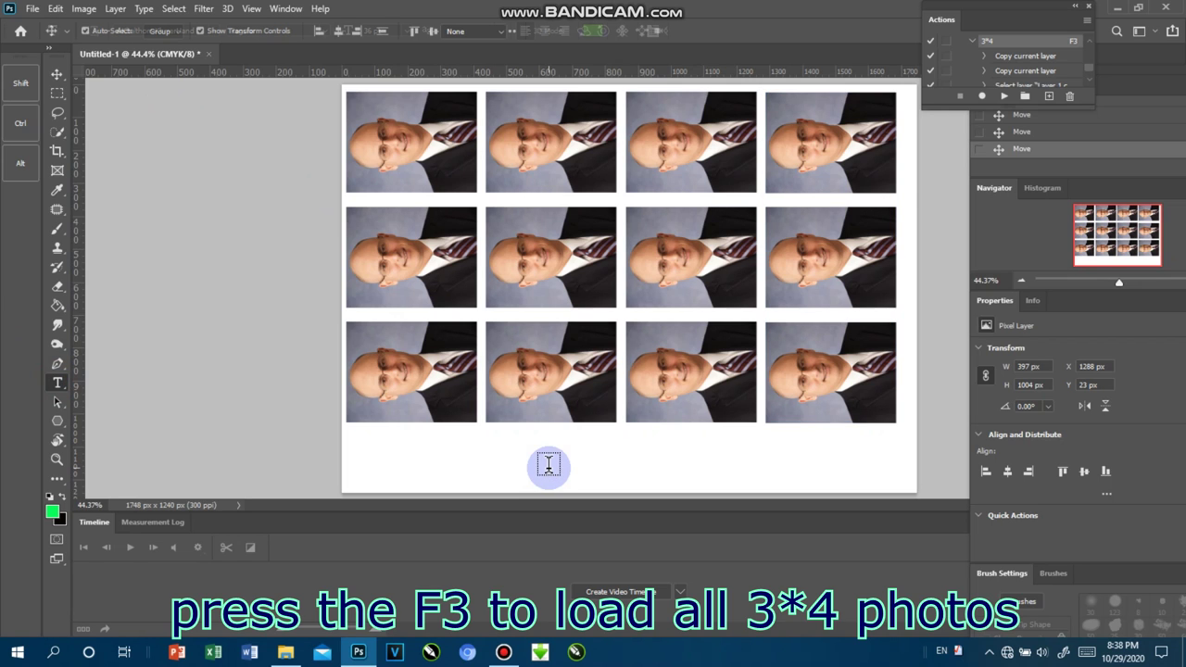
pyautogui.click(556, 459)
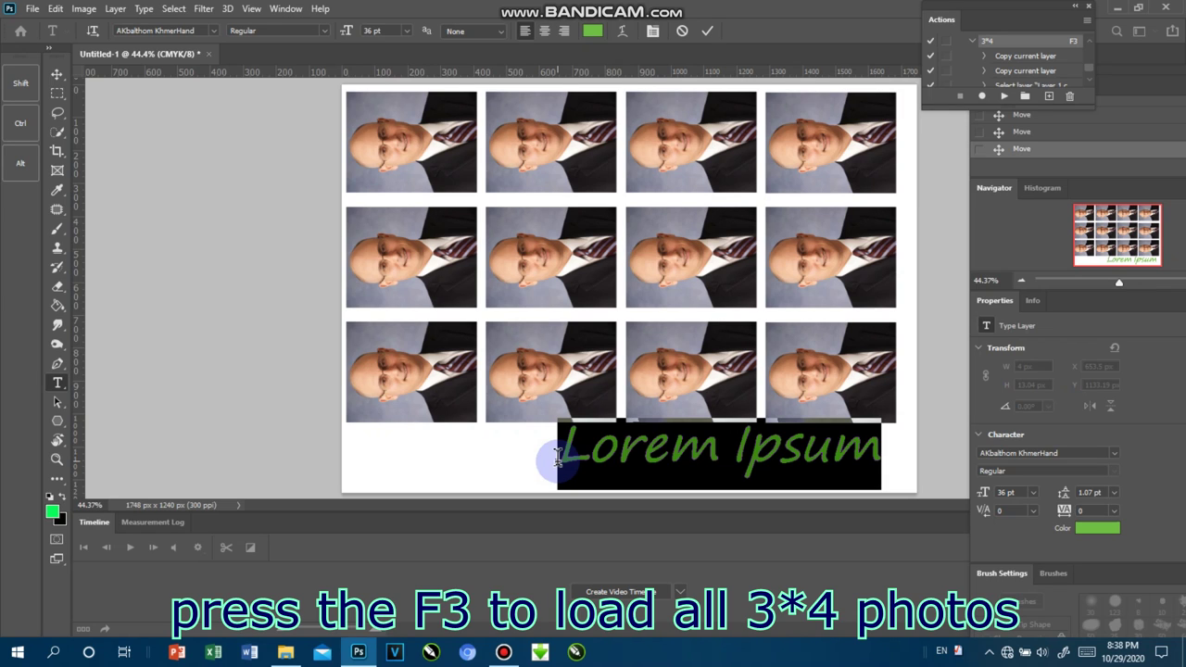
pyautogui.write('That’s ok')
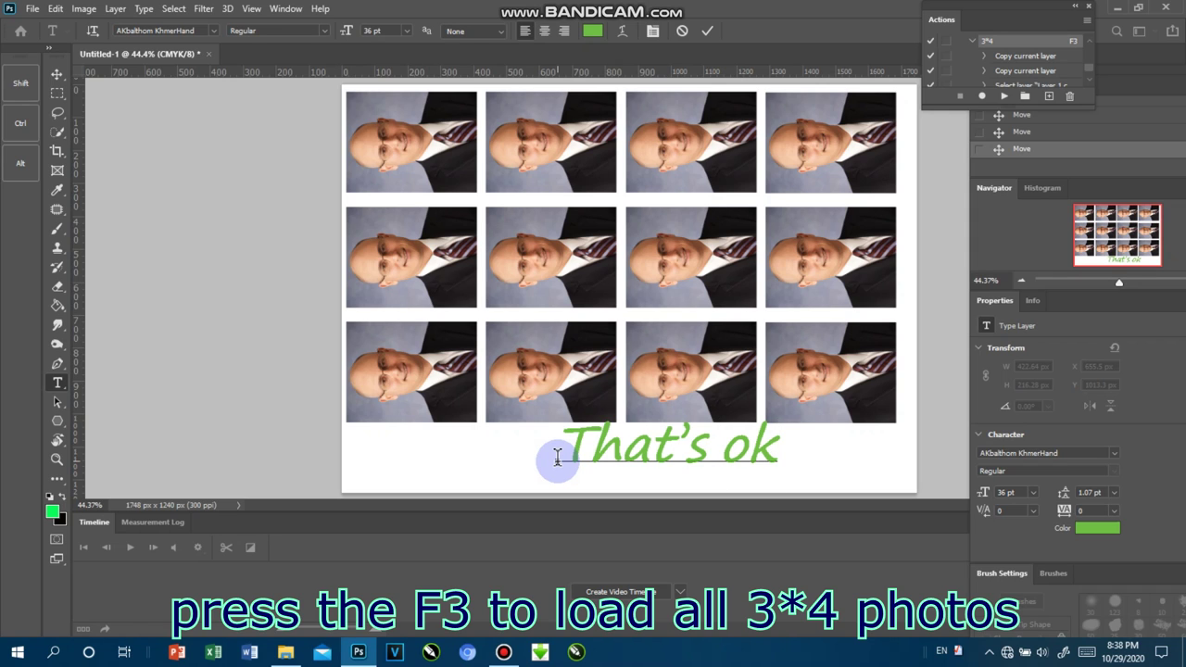
pyautogui.write('*')
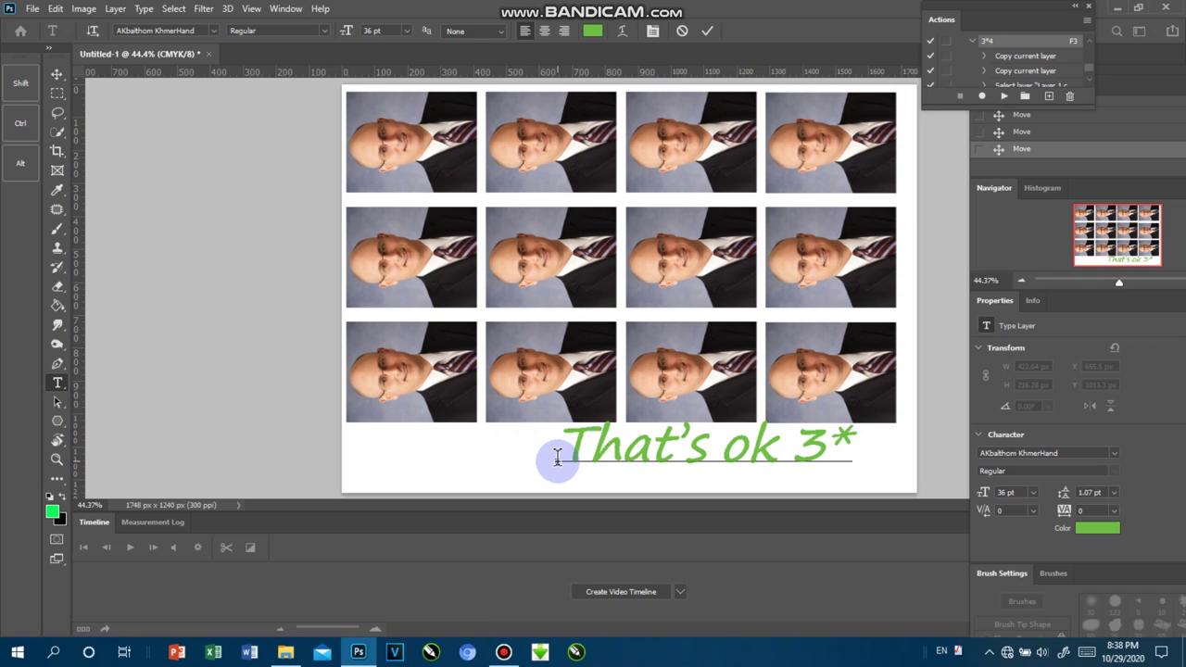
pyautogui.write('4')
pyautogui.click(56, 74)
pyautogui.moveTo(759, 439); pyautogui.dragTo(687, 455)
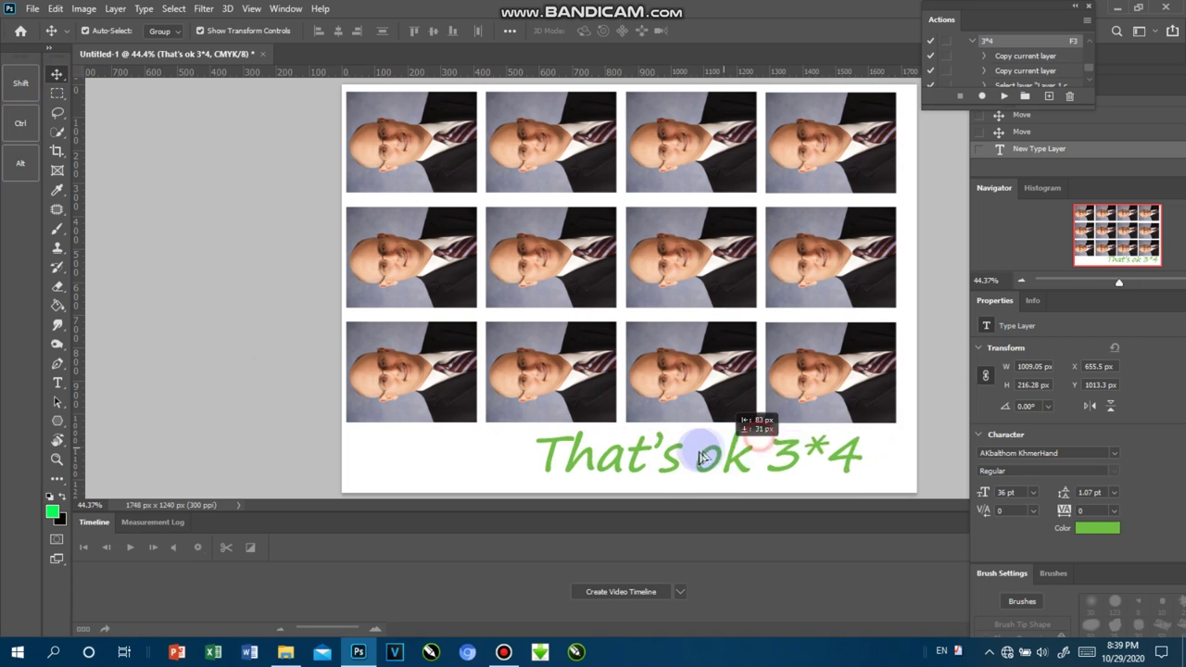